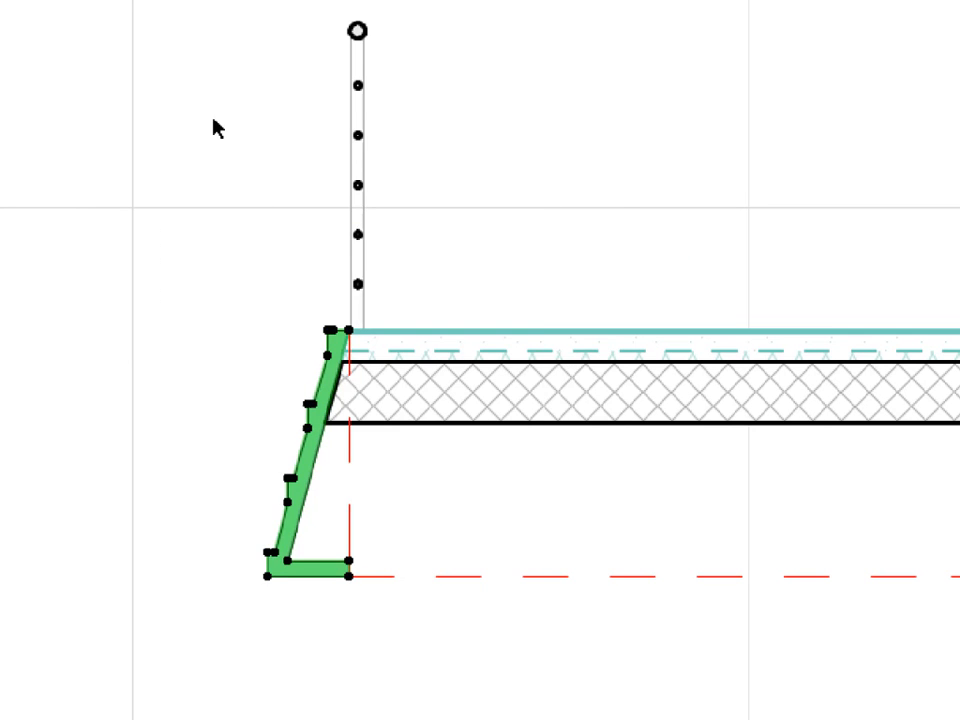
right_click(205, 120)
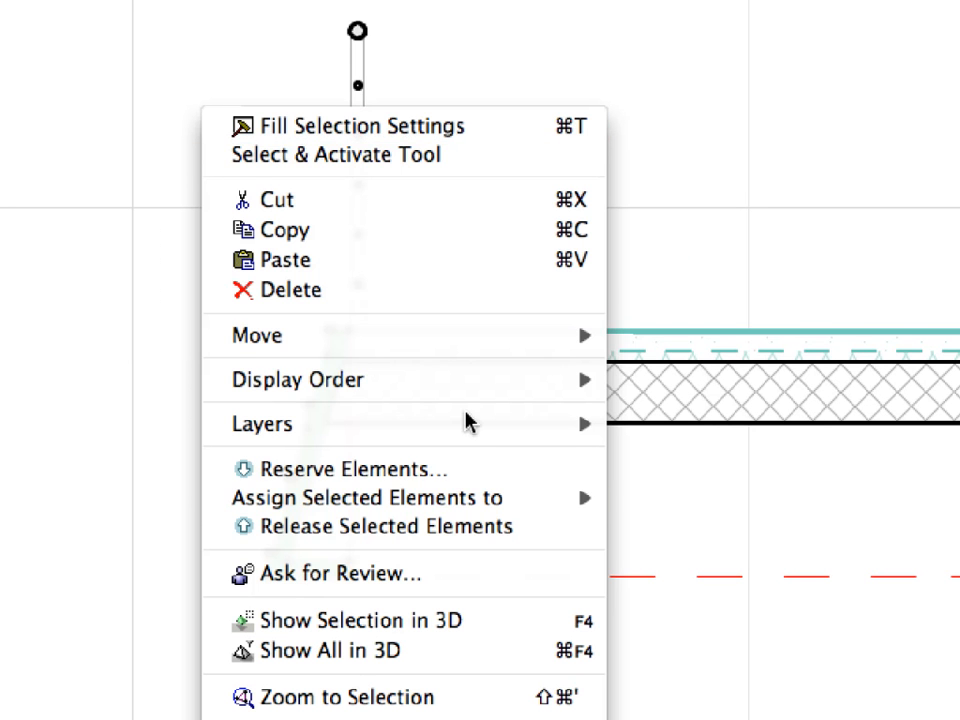
mouse_move(498, 505)
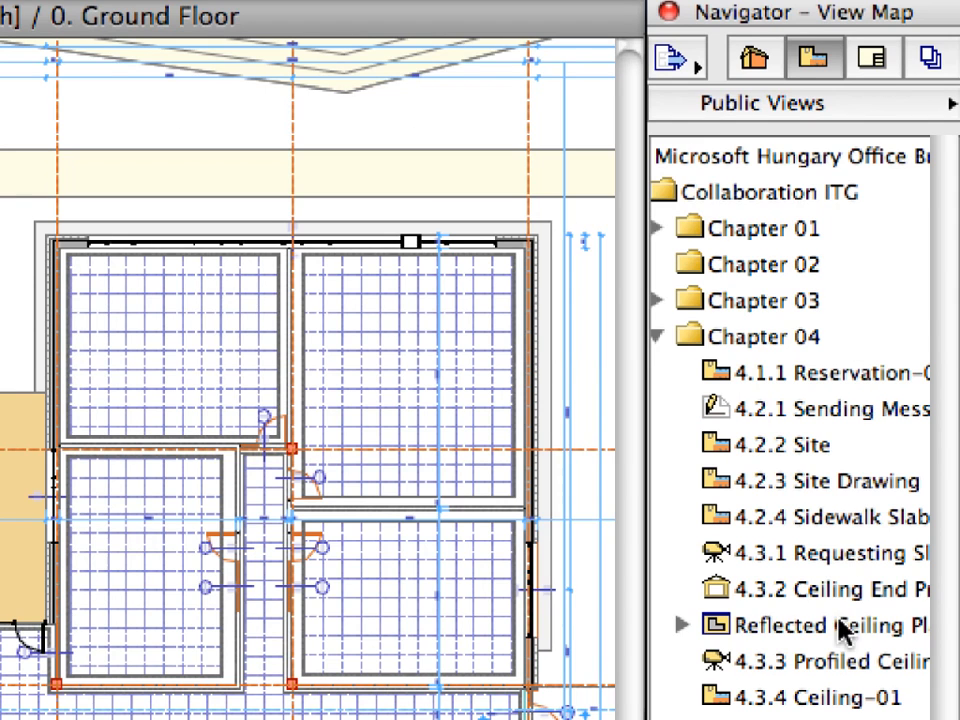
left_click(840, 628)
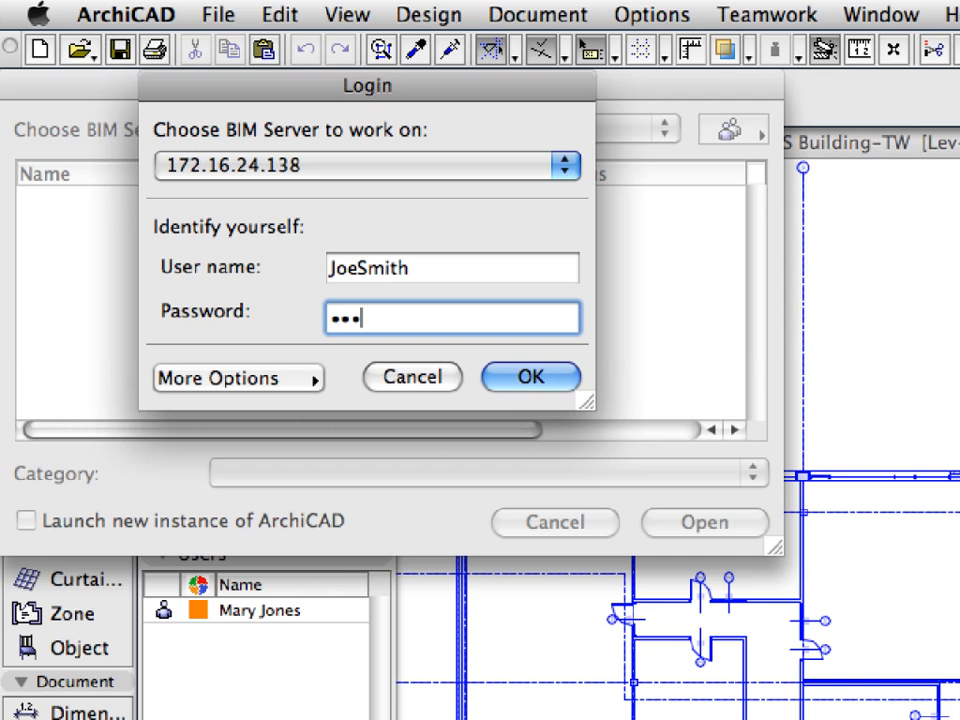
Step: Enter the account password to log in to the BIM Server and join the MS Building-TW Teamwork project
type("•••••")
left_click(565, 384)
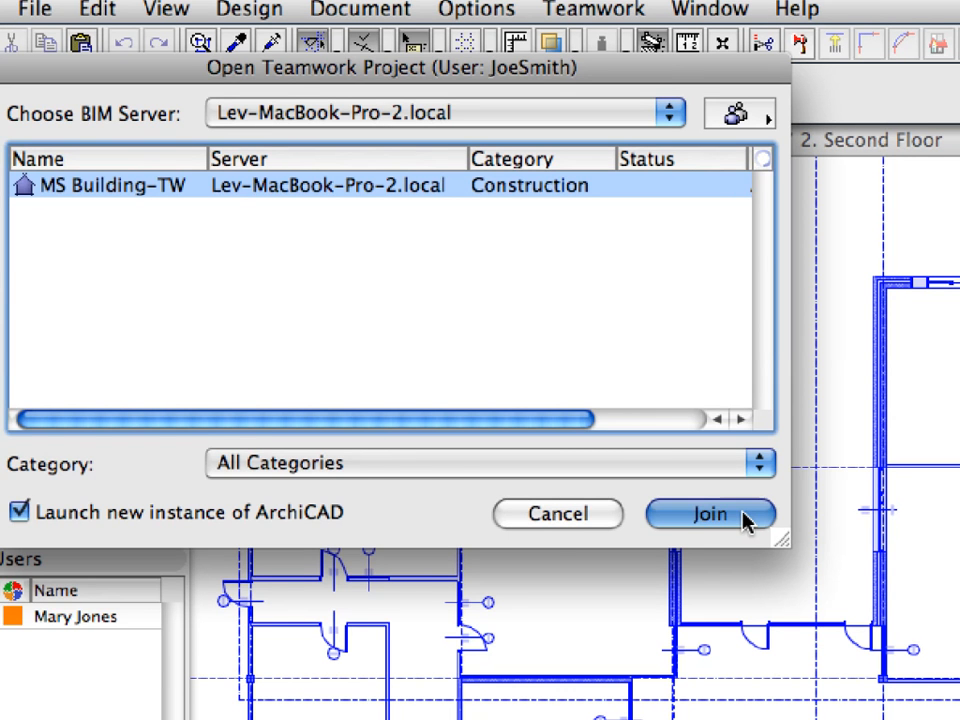
left_click(745, 520)
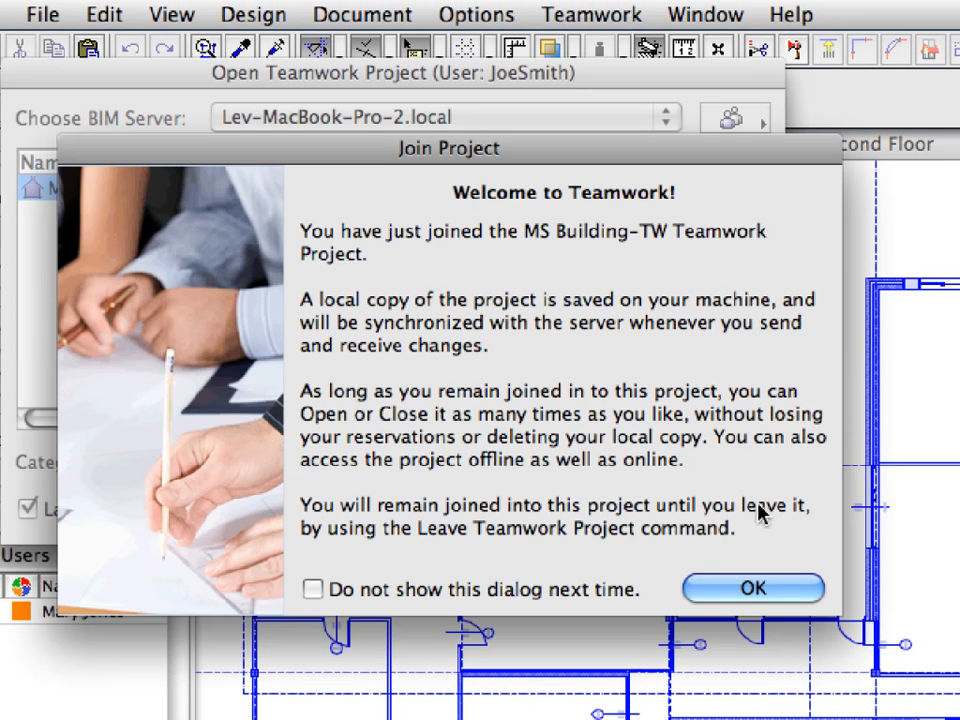
left_click(314, 590)
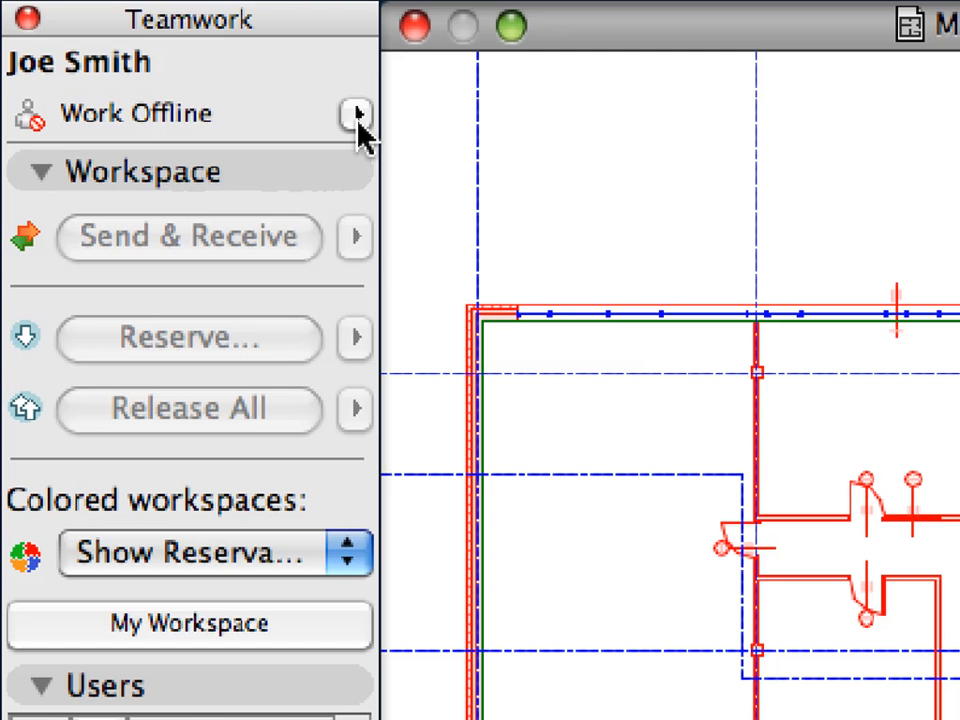
Step: Turn off Work Offline mode to reconnect the Teamwork project to the server
left_click(301, 93)
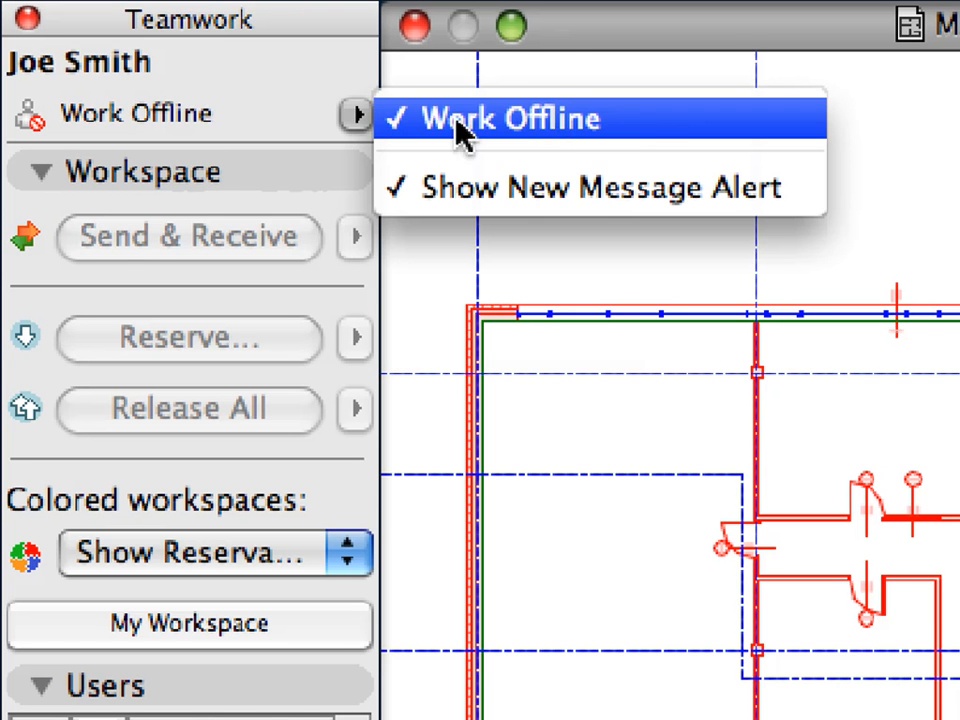
left_click(685, 133)
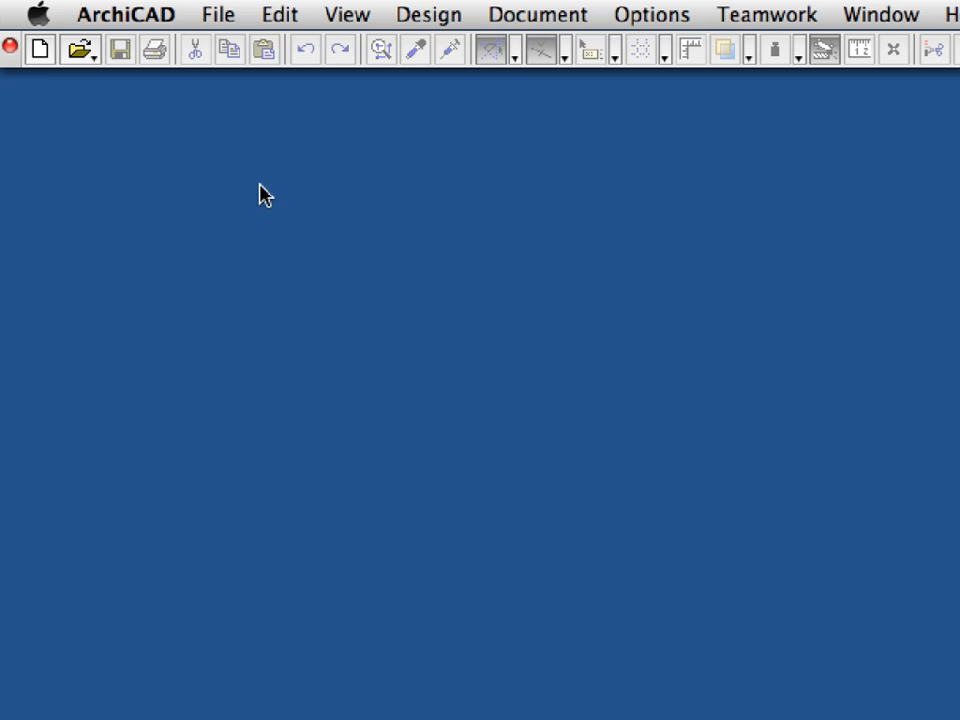
Step: Open the MS Building-TW Teamwork project from the recently used projects
left_click(222, 15)
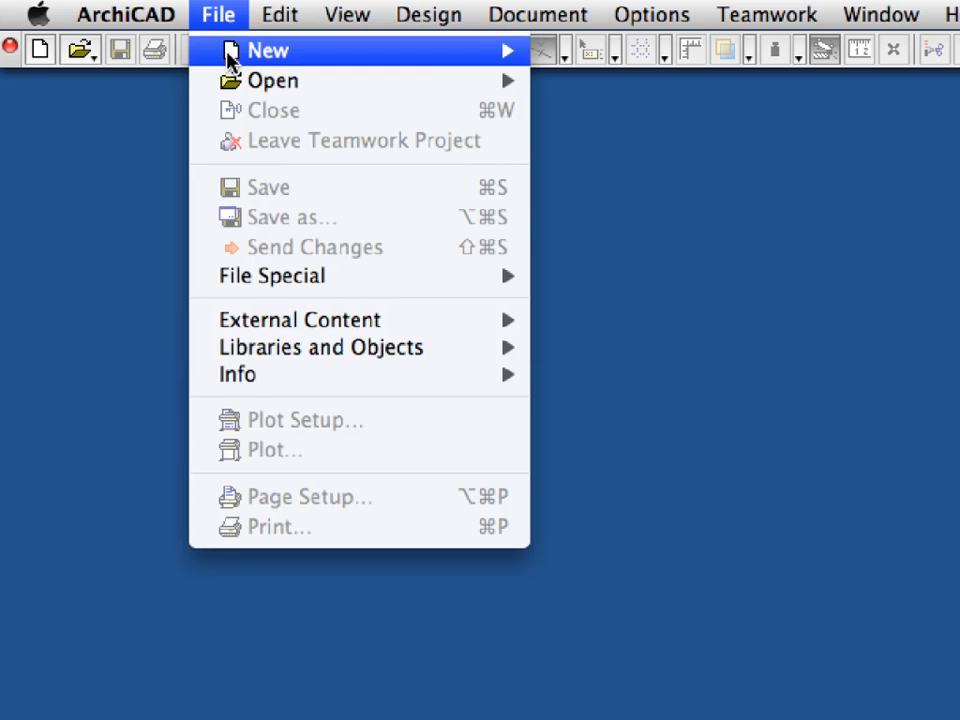
mouse_move(227, 81)
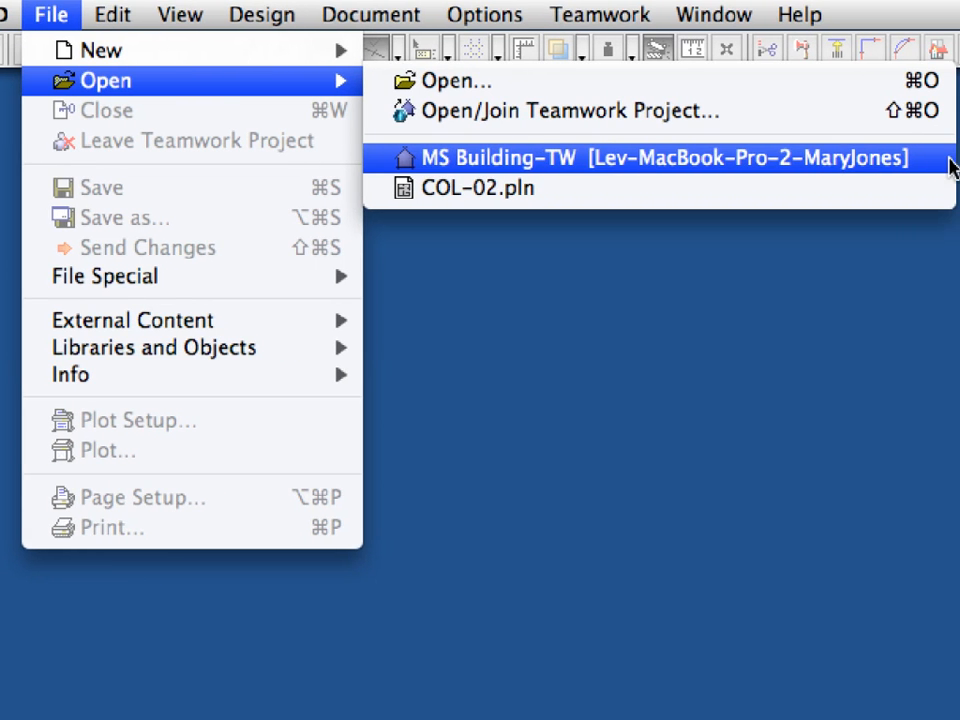
left_click(948, 160)
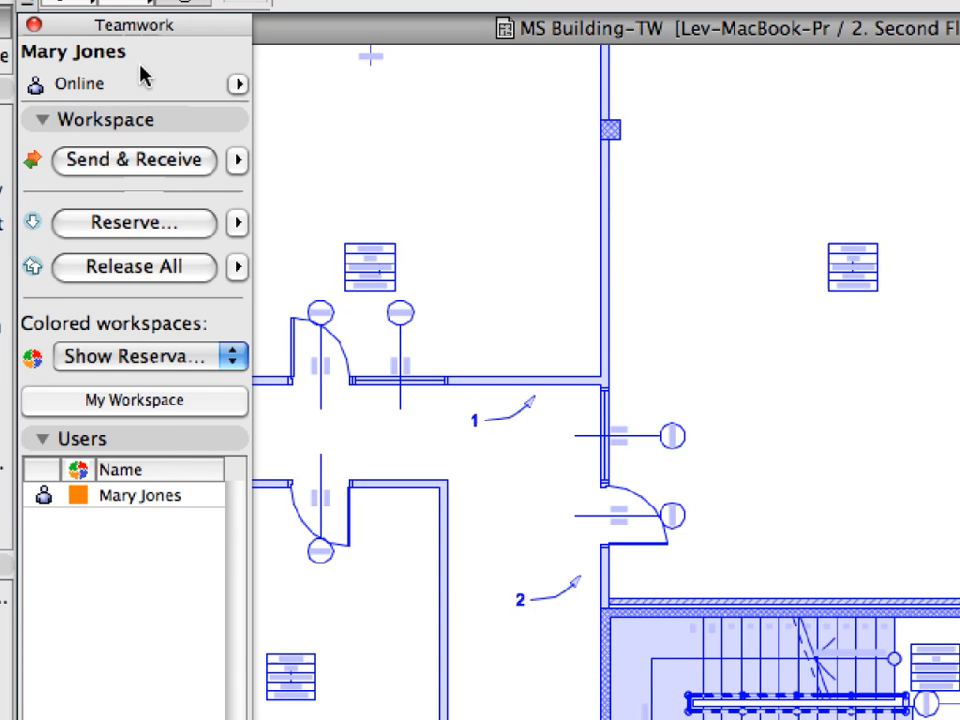
Step: Set the colored workspaces to Show Reservation by Users
left_click(233, 356)
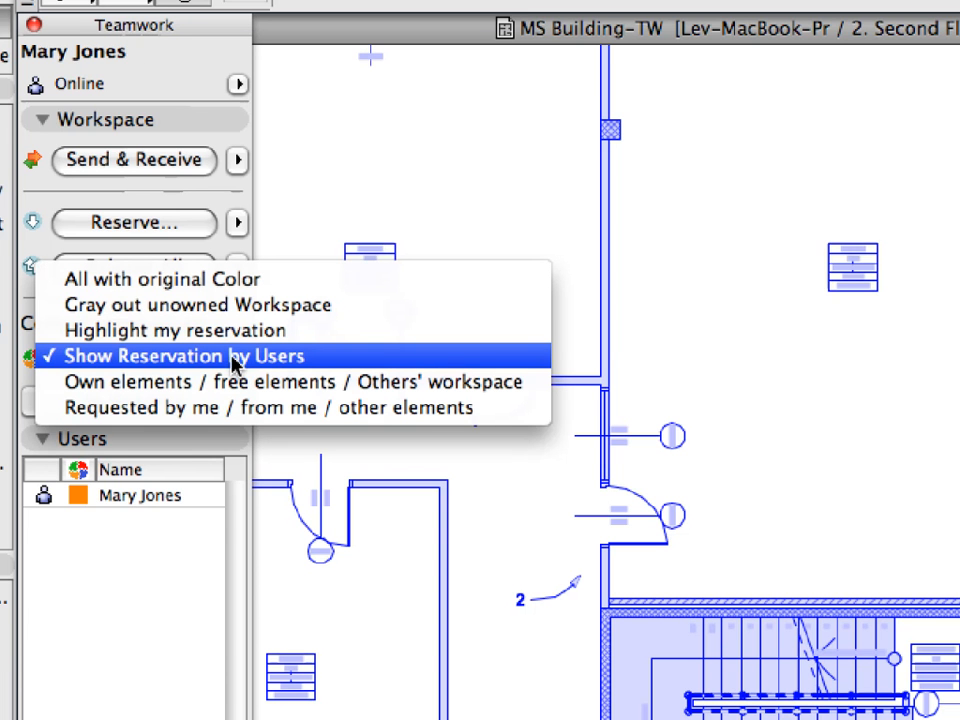
left_click(346, 357)
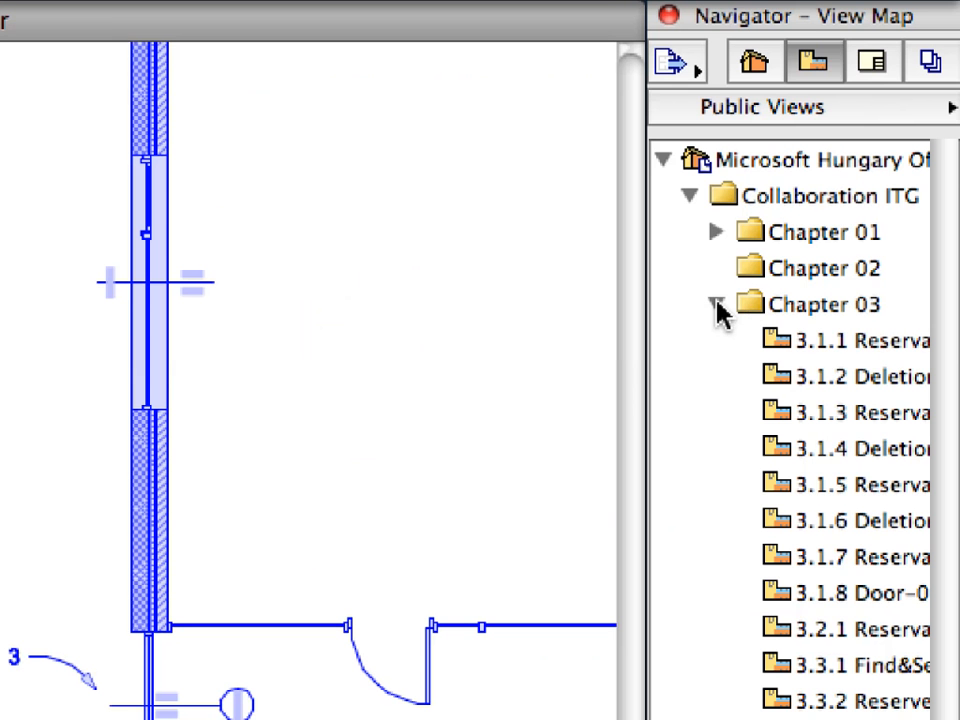
Step: Collapse Chapter 03, expand Chapter 04 in the View Map and open the view 4.1.1 Reservation-01
left_click(863, 188)
left_click(863, 201)
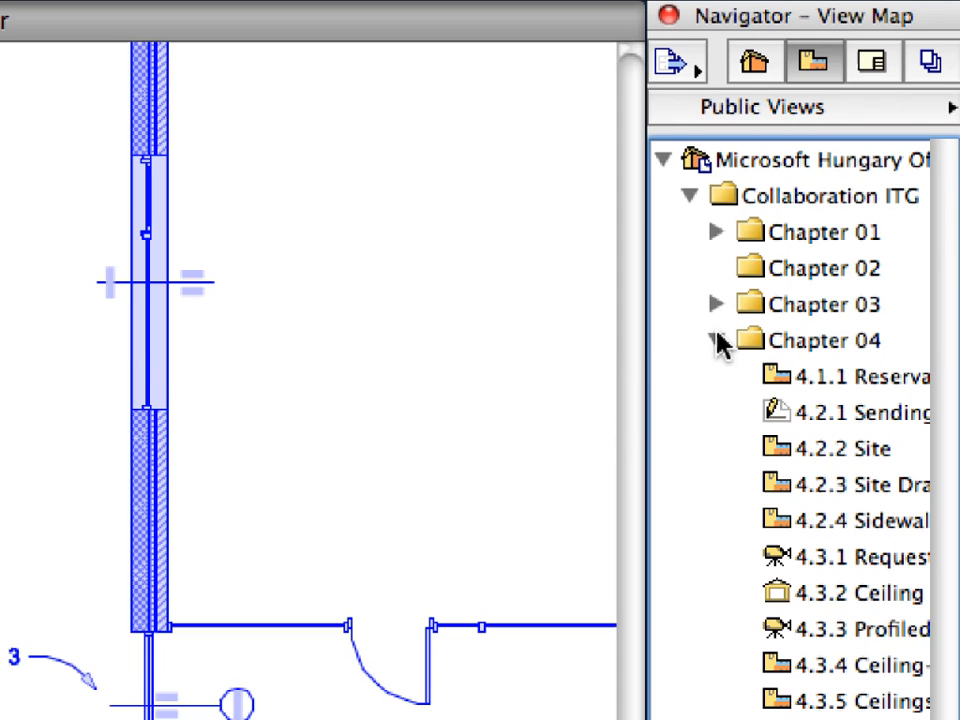
left_click(777, 380)
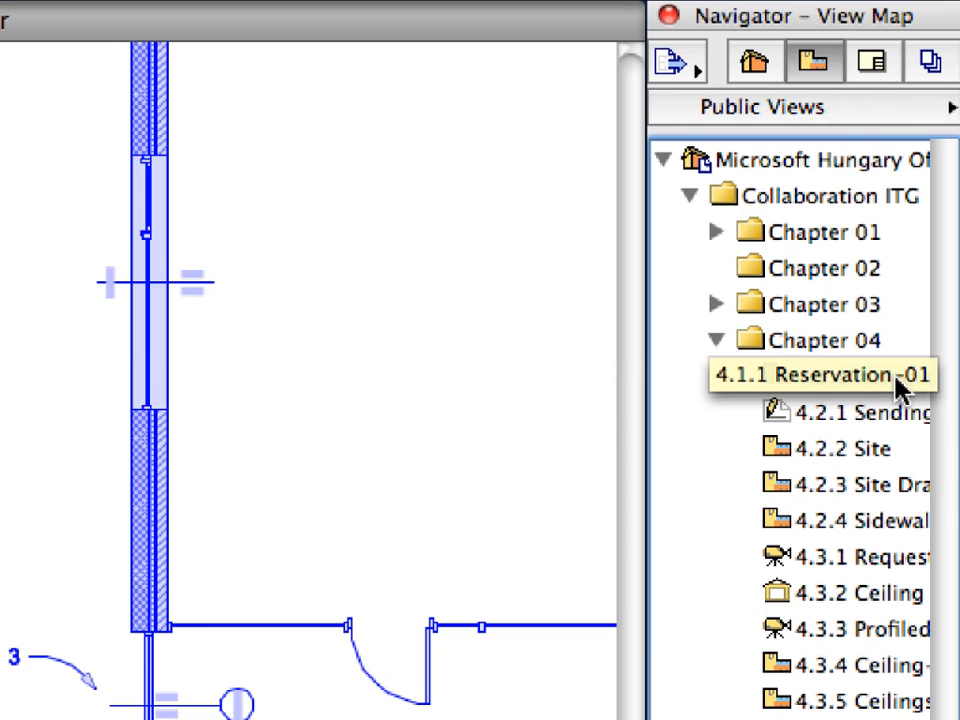
double_click(897, 385)
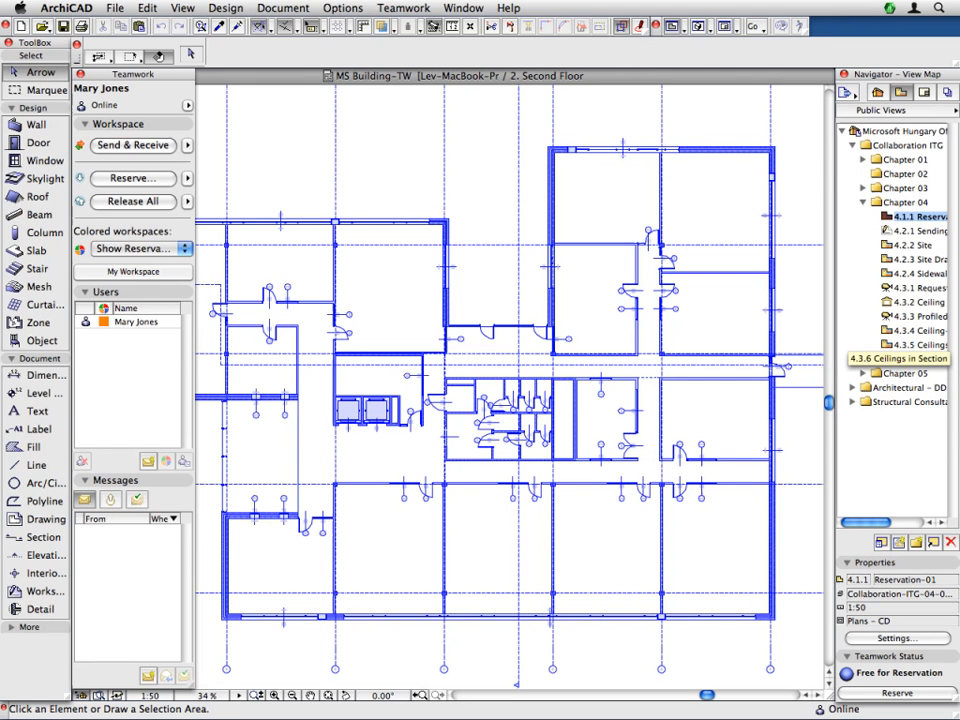
left_click_drag(869, 523, 886, 523)
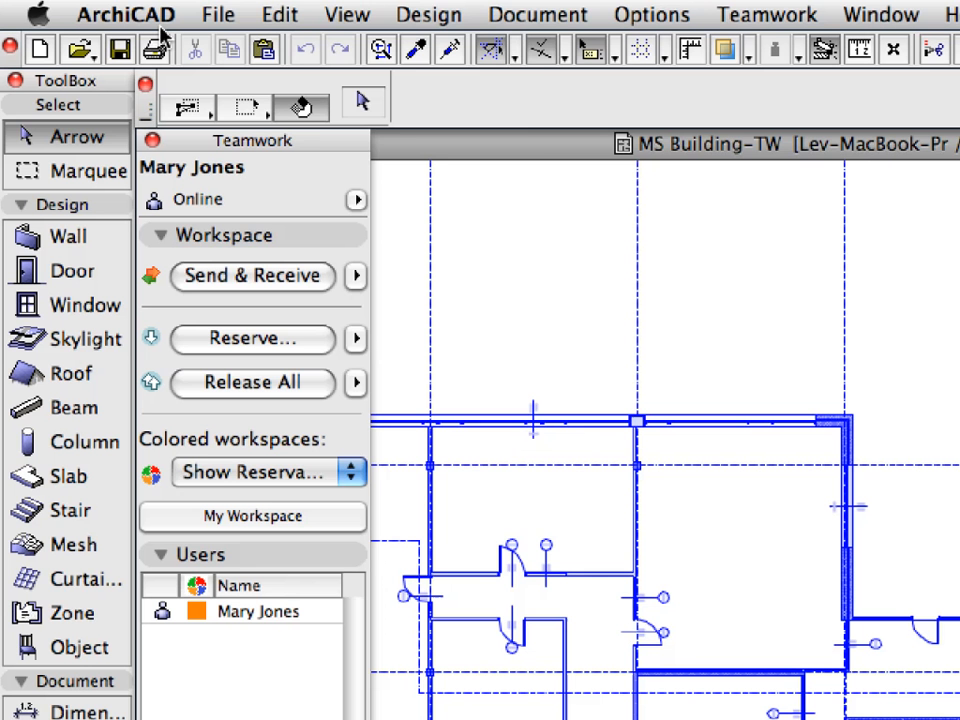
Step: Start Open/Join Teamwork Project and choose to log in as a different user
left_click(113, 9)
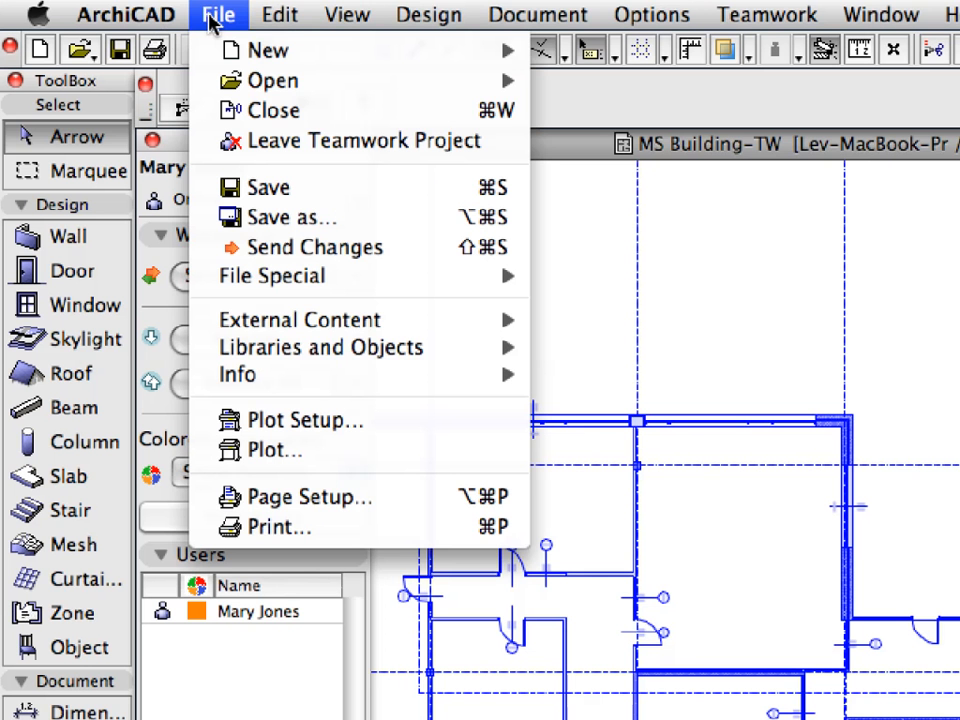
mouse_move(222, 80)
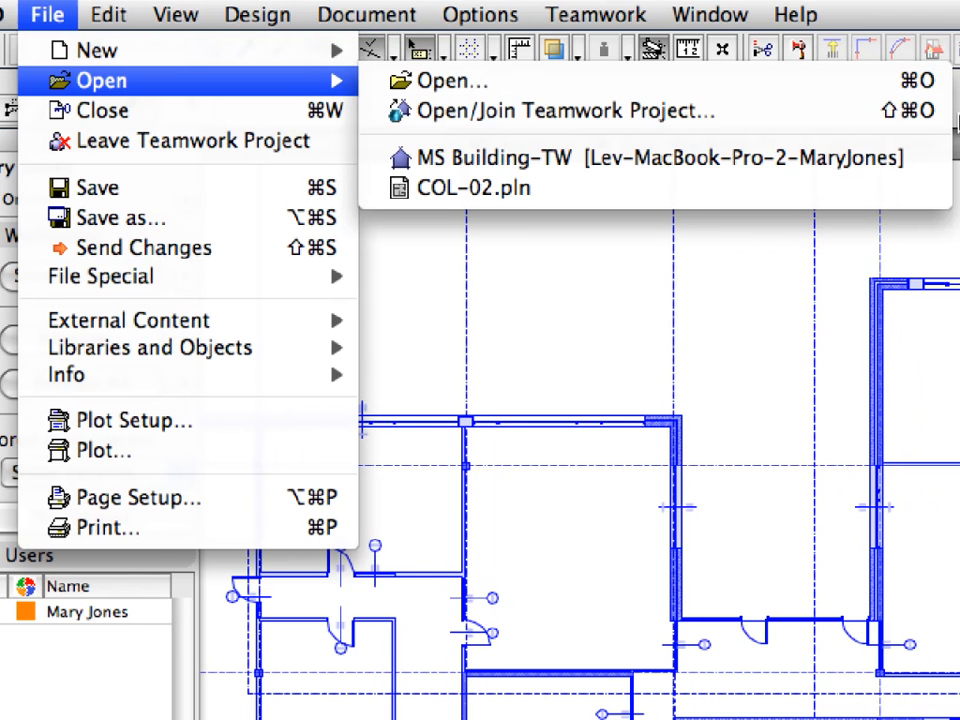
left_click(810, 112)
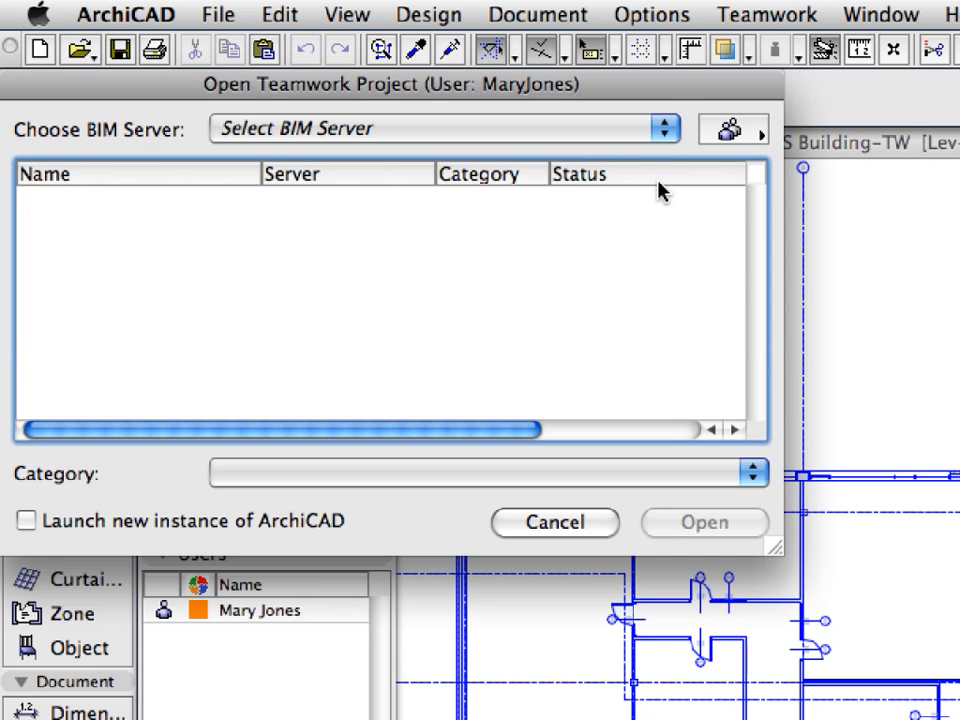
left_click(759, 138)
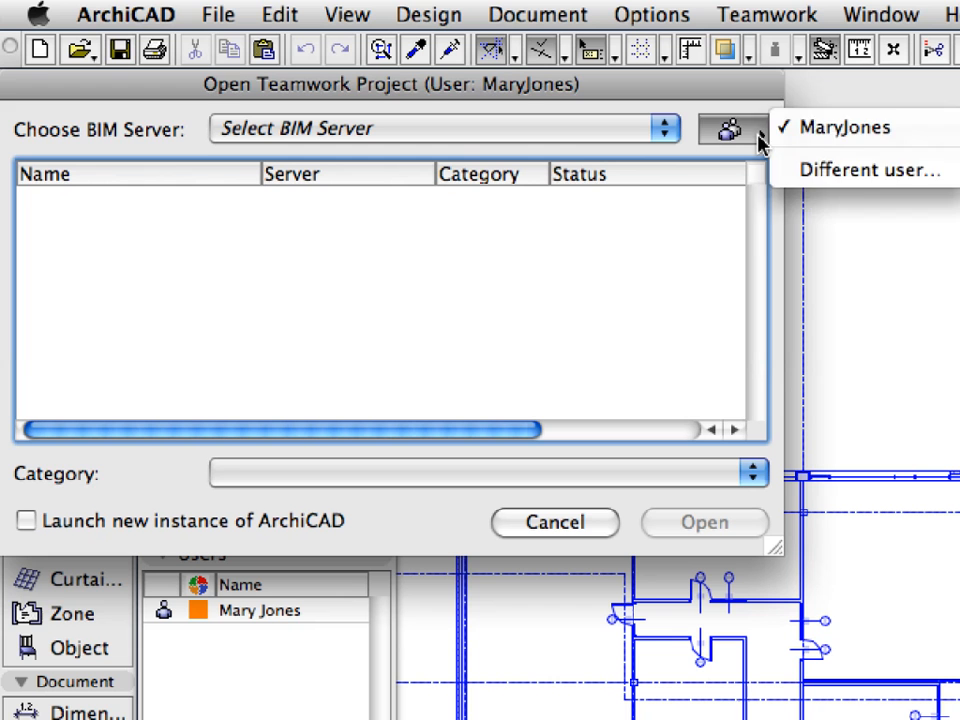
left_click(759, 138)
left_click(759, 138)
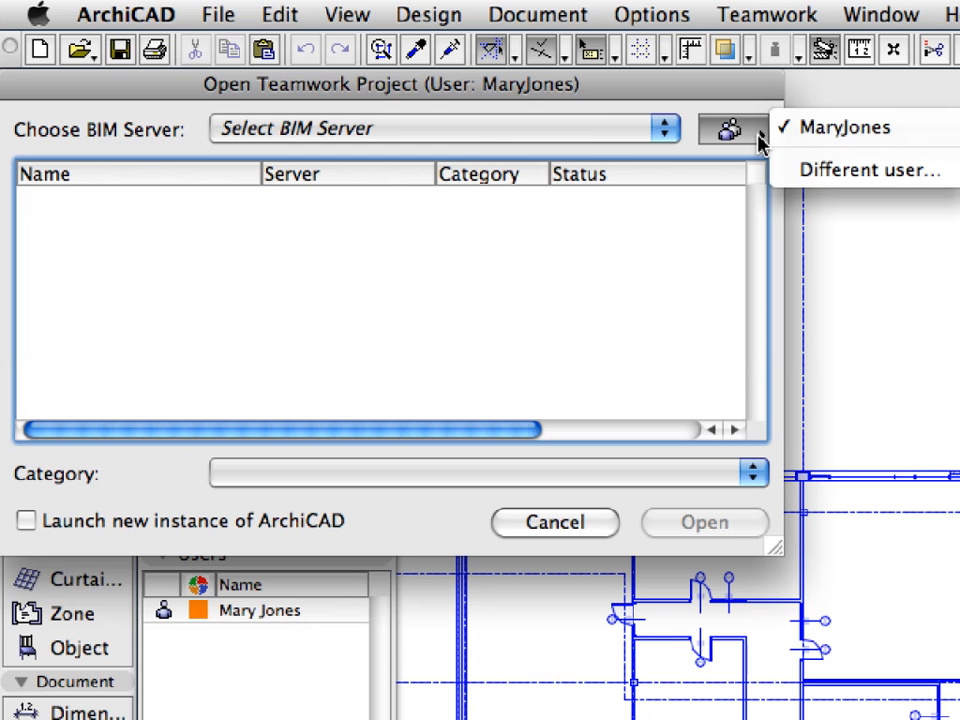
left_click(940, 175)
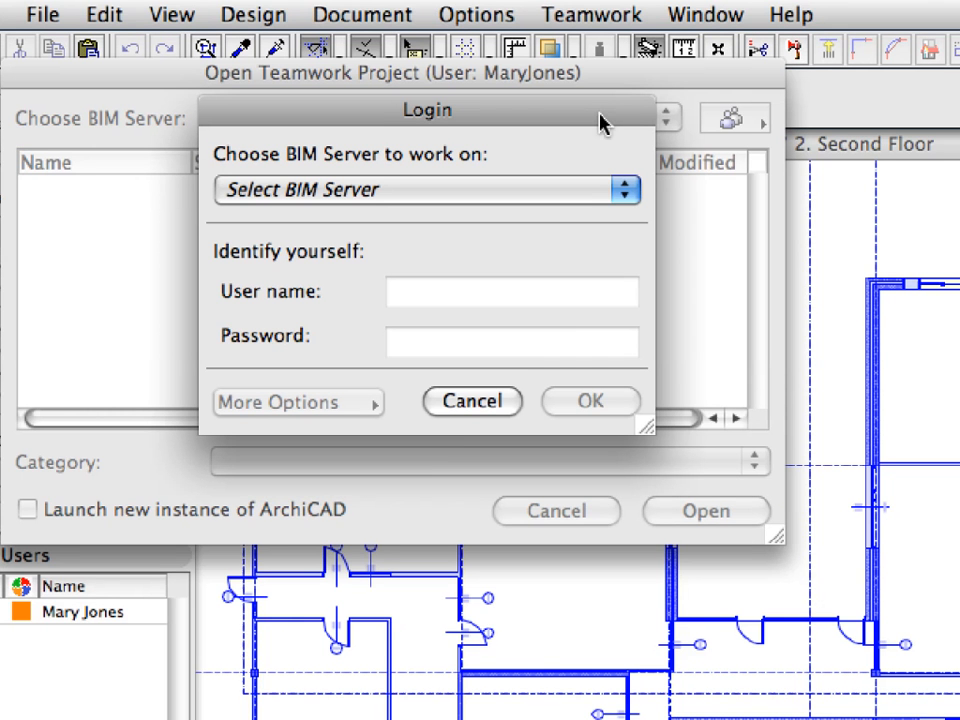
Step: Log in to the BIM Server Lev-MacBook-Pro-2.local with the second user's user name and account password
left_click(625, 190)
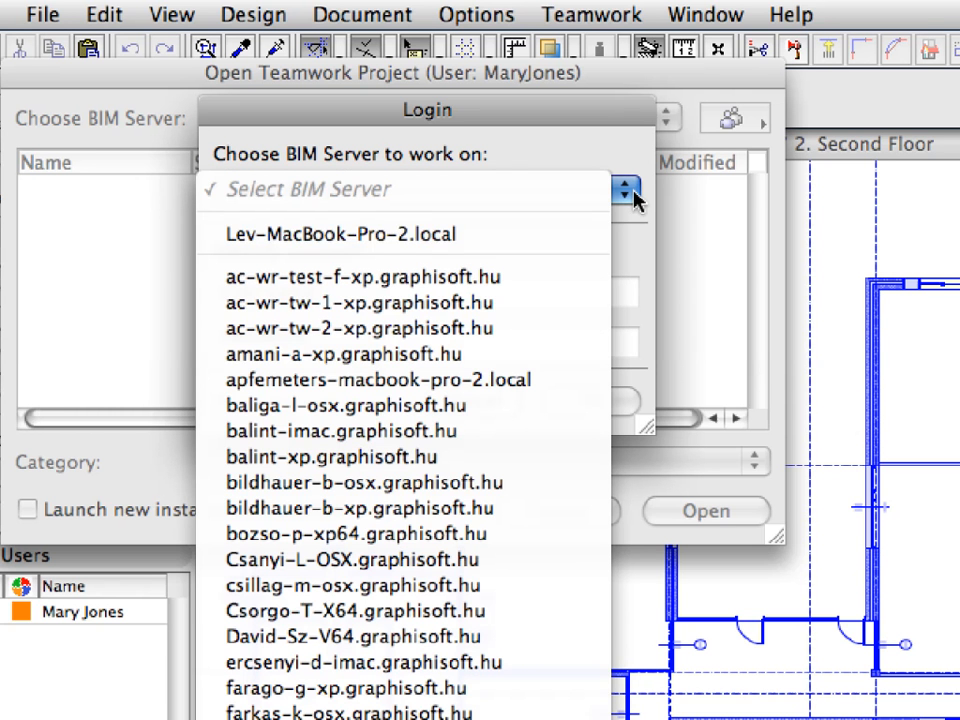
left_click(594, 236)
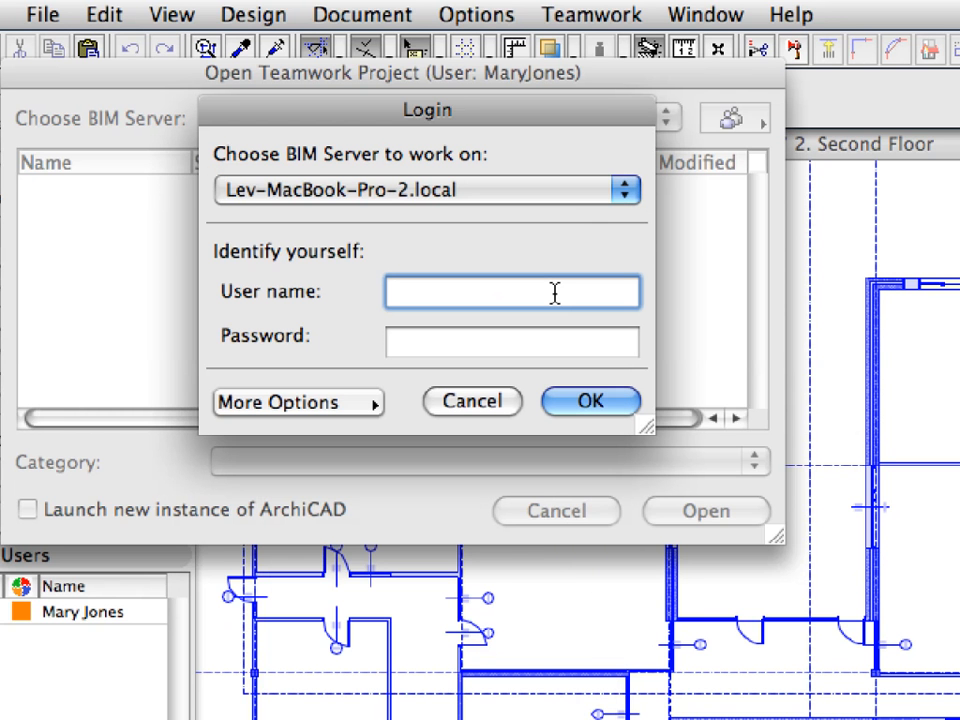
type("JoeSmith")
key("Tab")
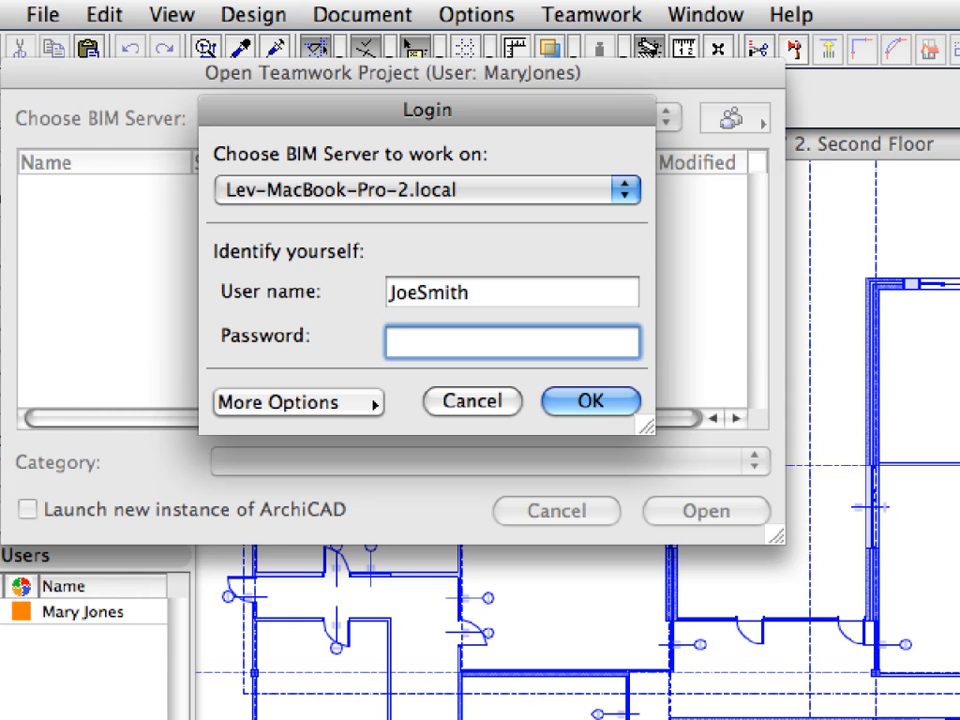
type("********")
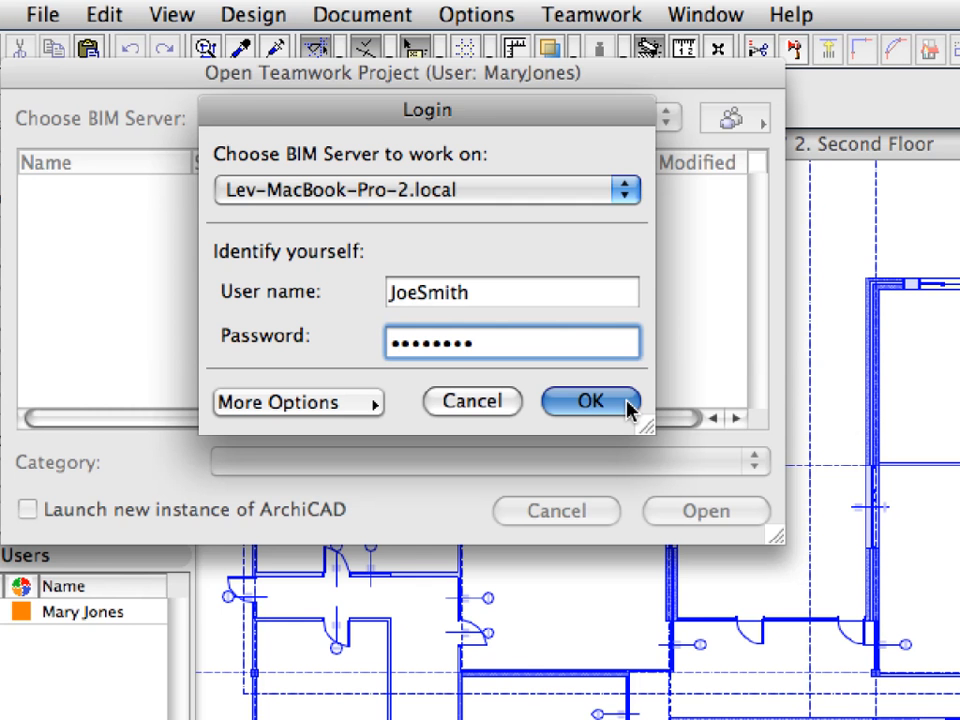
left_click(628, 404)
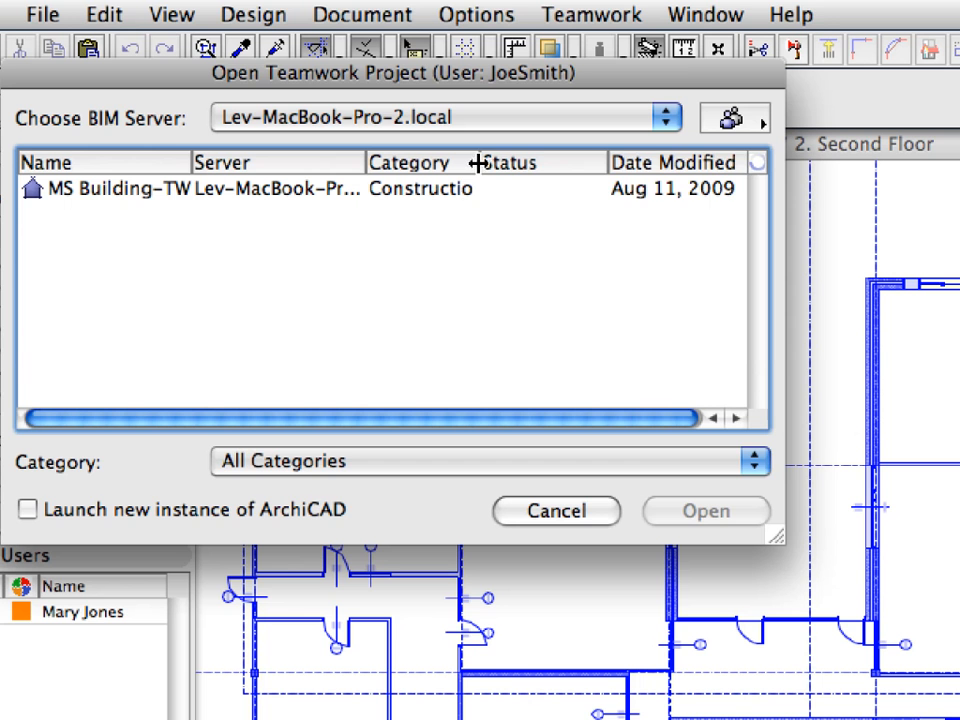
Step: Adjust the column widths of the Teamwork project list so the full project, server and category names are readable
left_click_drag(480, 161, 568, 163)
left_click_drag(591, 163, 598, 163)
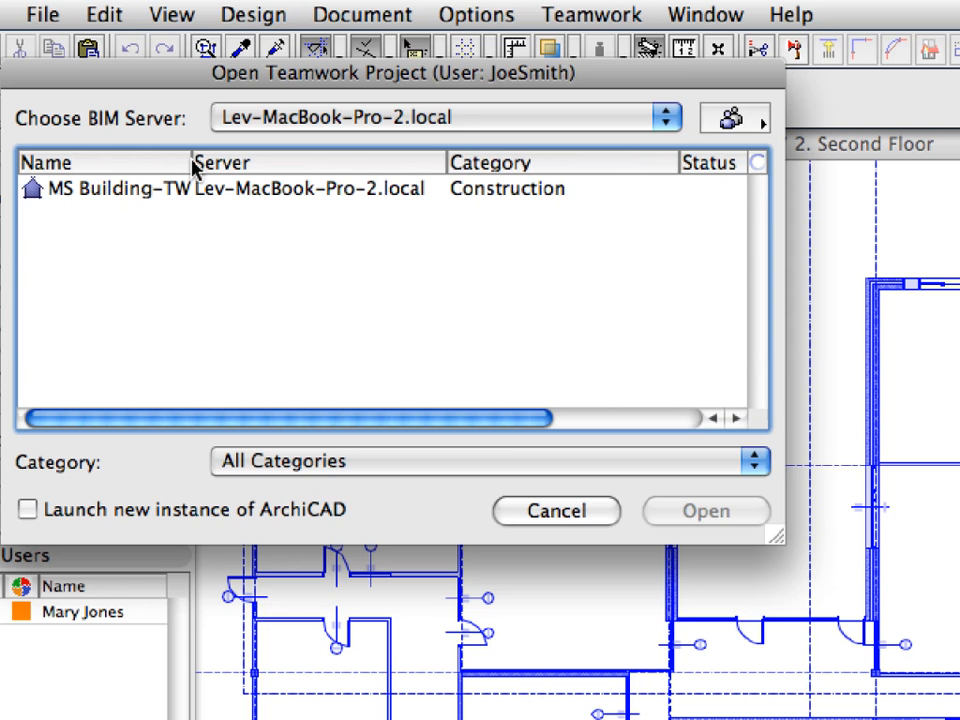
left_click(194, 159)
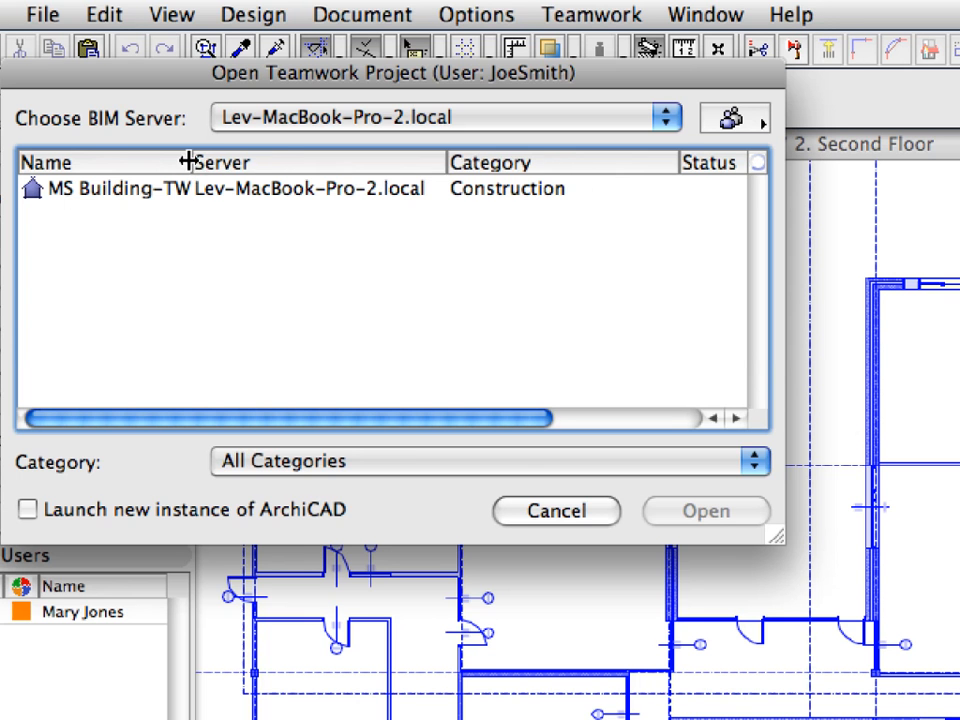
left_click_drag(184, 159, 208, 159)
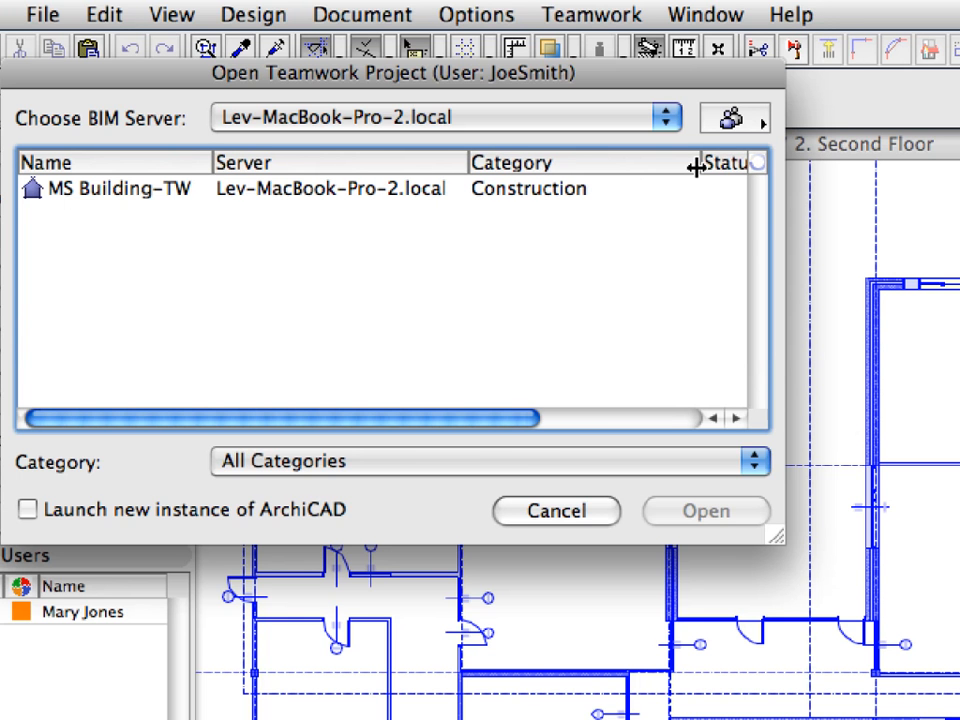
left_click_drag(700, 163, 613, 164)
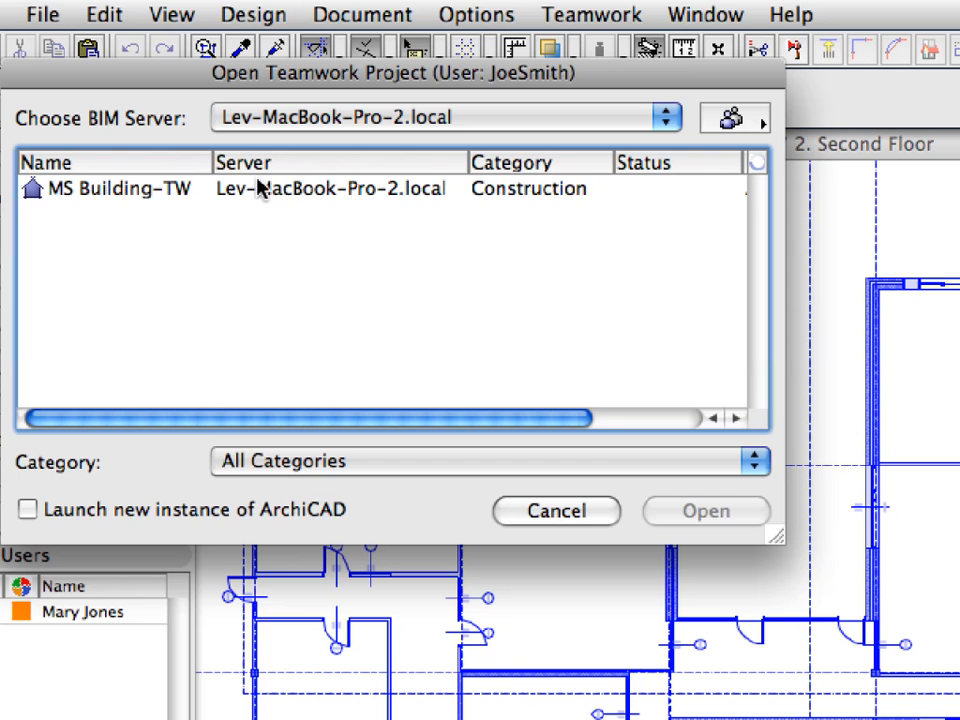
Step: Join the MS Building-TW project with the option to launch a new instance of ArchiCAD enabled
left_click(105, 189)
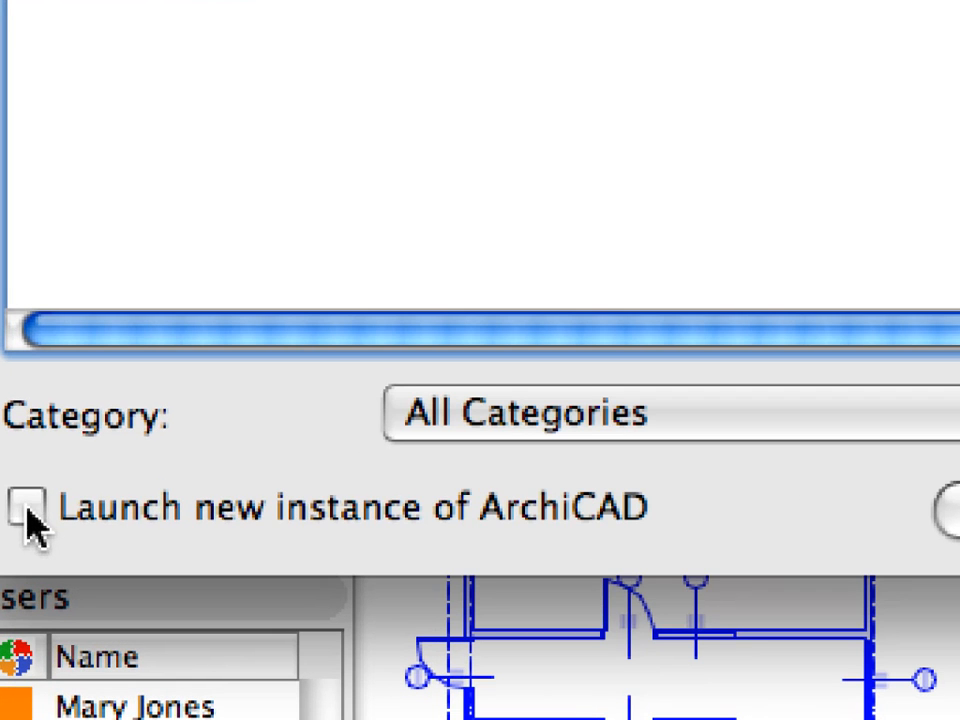
left_click(28, 512)
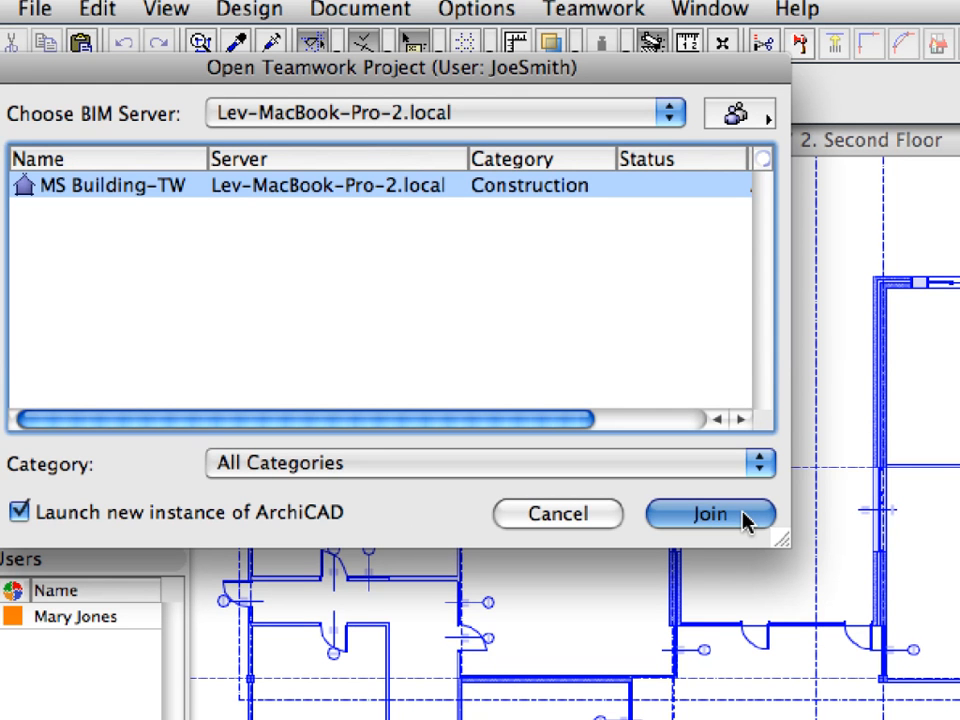
left_click(744, 516)
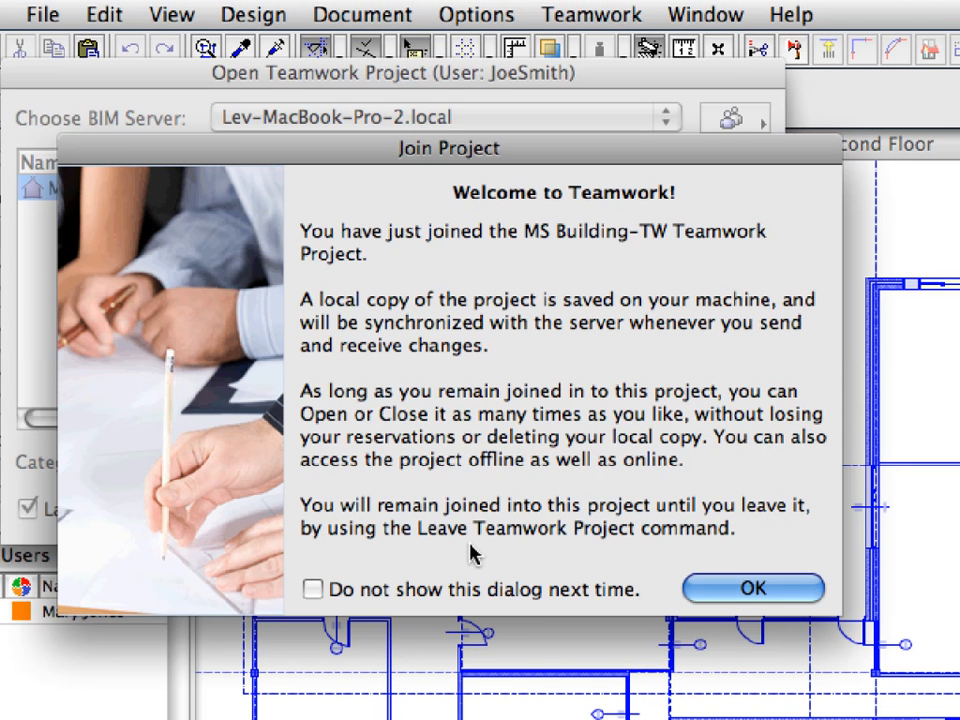
Step: Dismiss the Welcome to Teamwork message and set it not to show next time
left_click(313, 590)
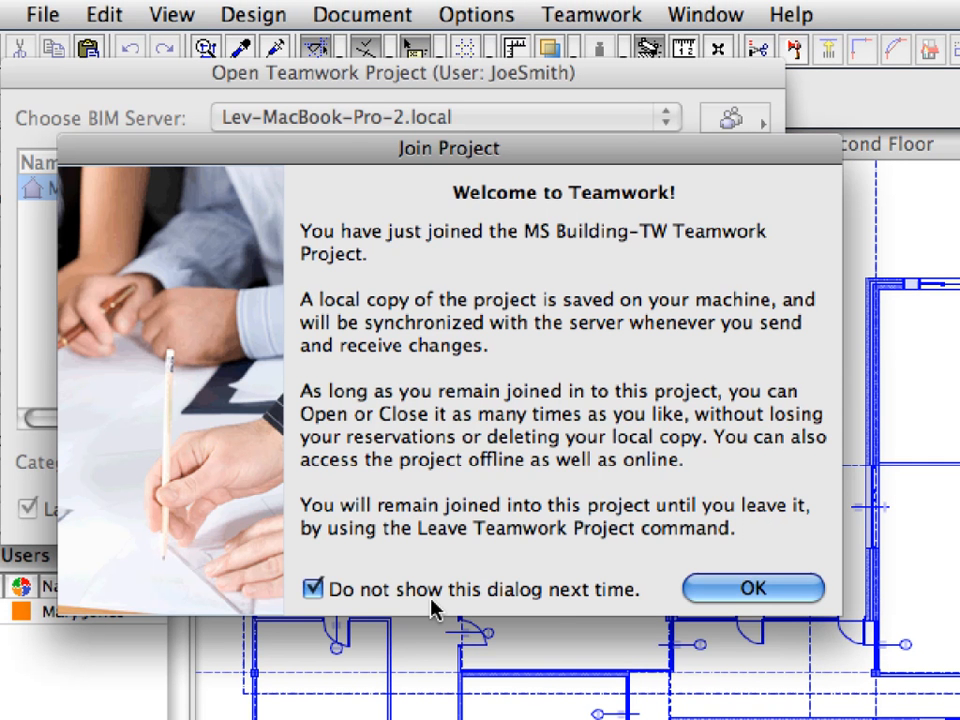
left_click(812, 598)
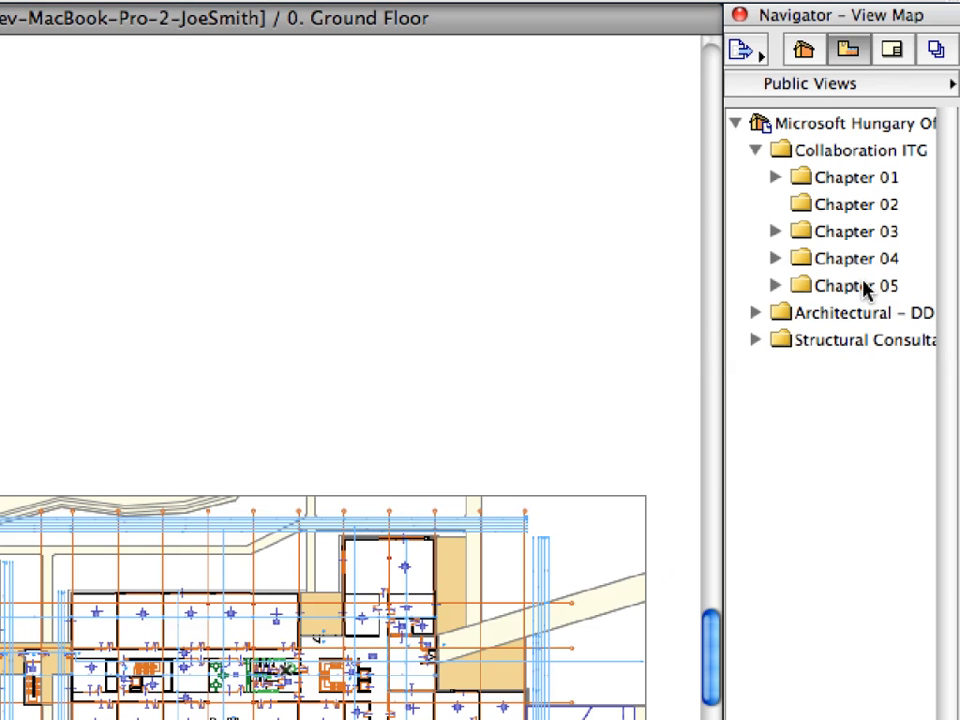
Step: Open the 4.1.1 Reservation-01 view from Chapter 04 and set the colored workspaces to Show Reservation by Users
left_click(855, 261)
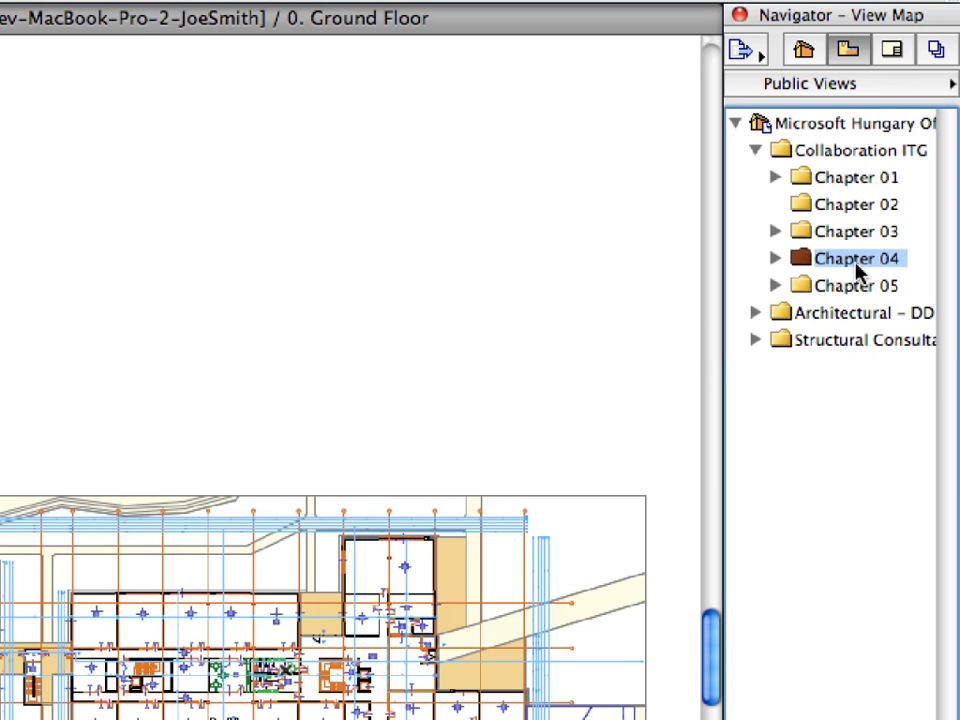
left_click(777, 259)
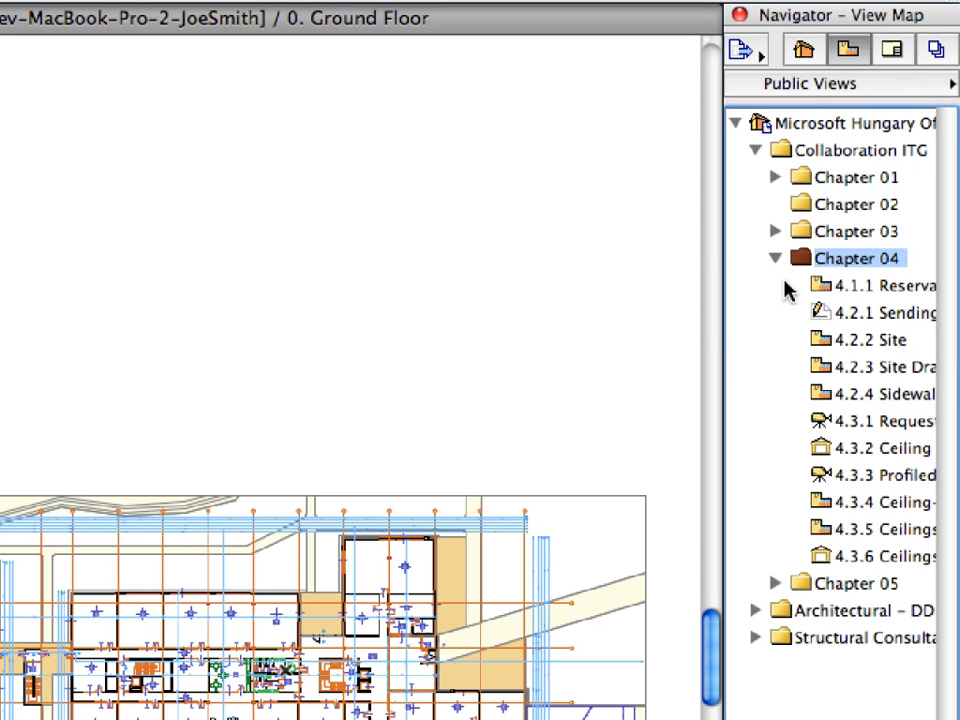
left_click(829, 286)
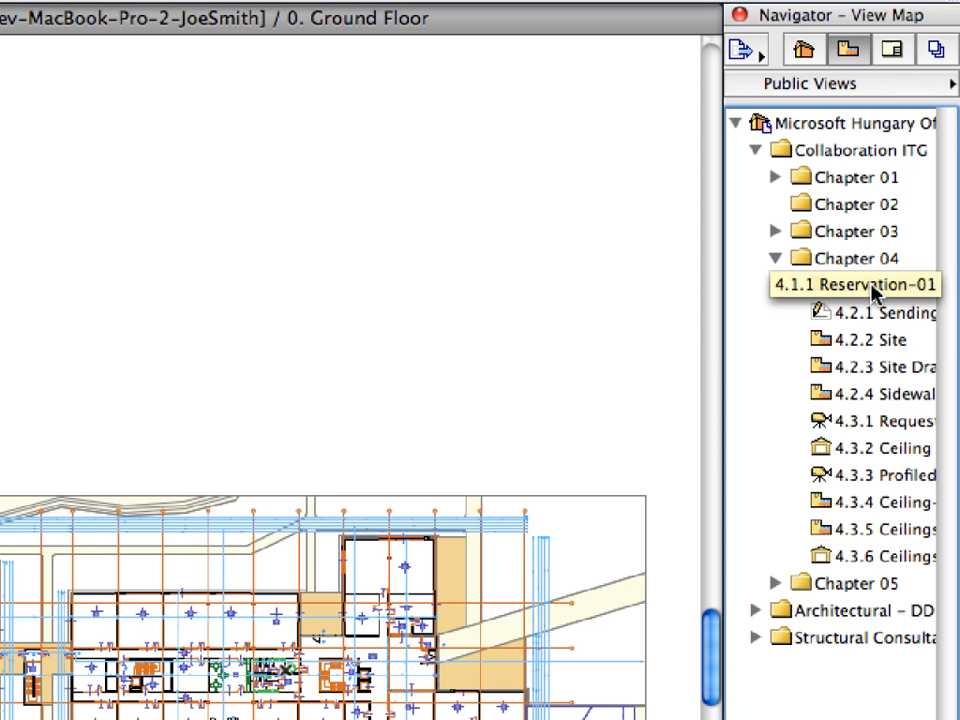
double_click(818, 285)
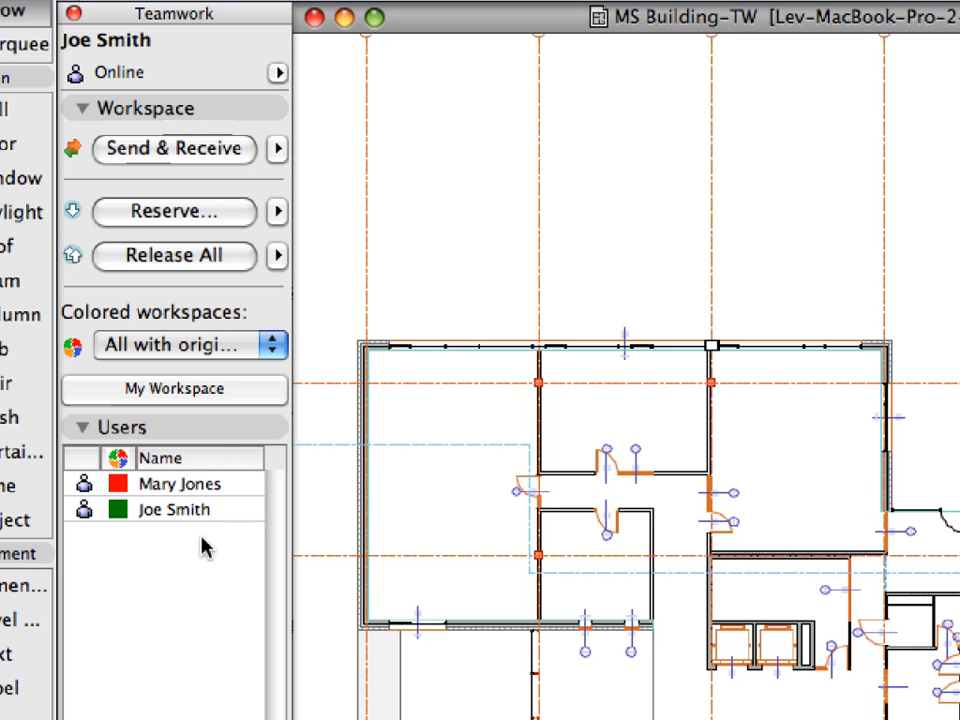
left_click(274, 350)
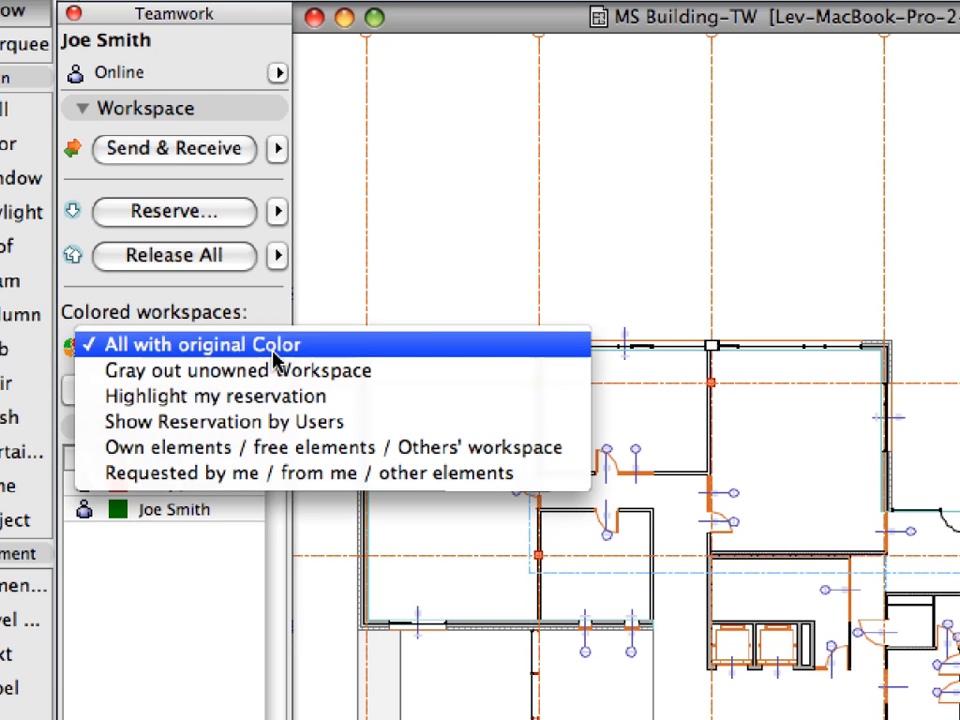
left_click(440, 421)
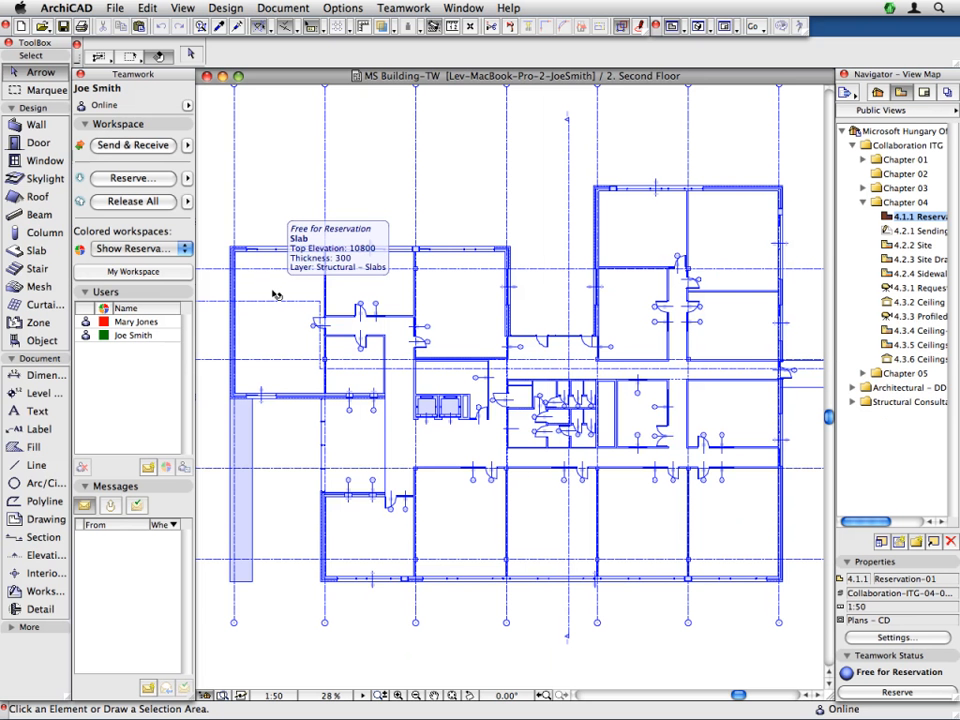
Step: Arrange the two MS Building-TW windows one above the other, with the second user's above and the first user's below, at equal width
left_click_drag(828, 695, 829, 366)
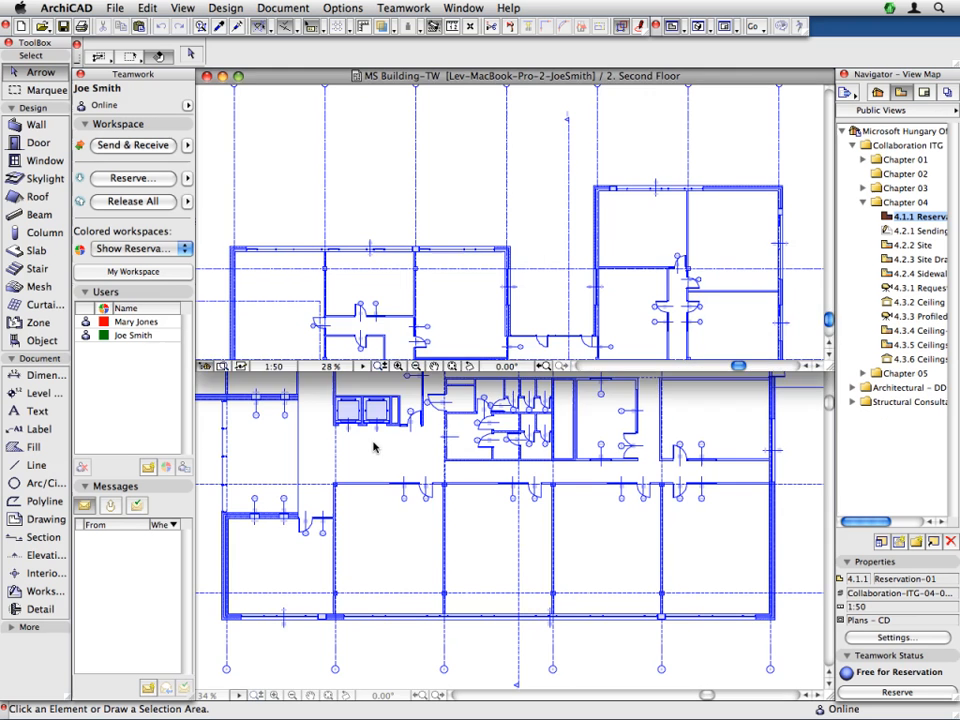
left_click(373, 447)
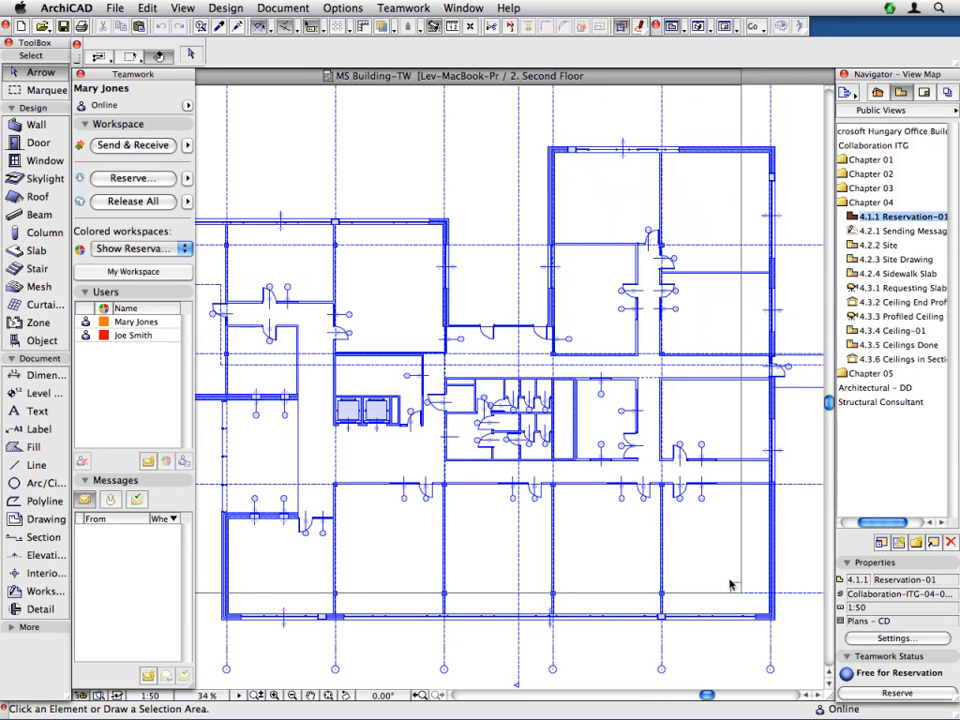
left_click_drag(828, 695, 649, 521)
left_click_drag(432, 77, 433, 381)
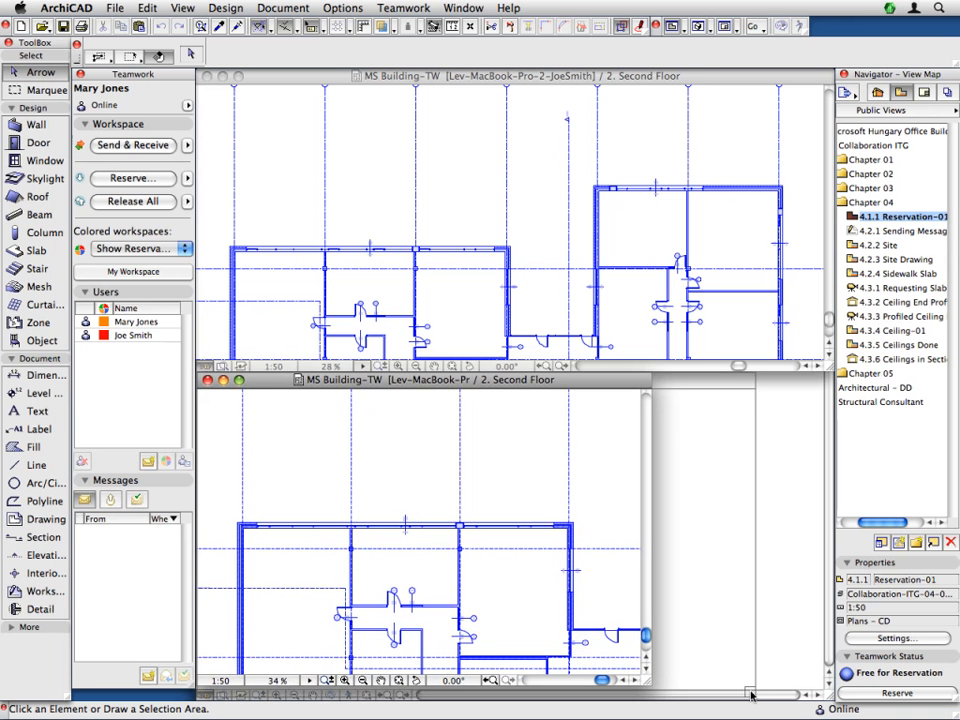
left_click_drag(752, 695, 828, 698)
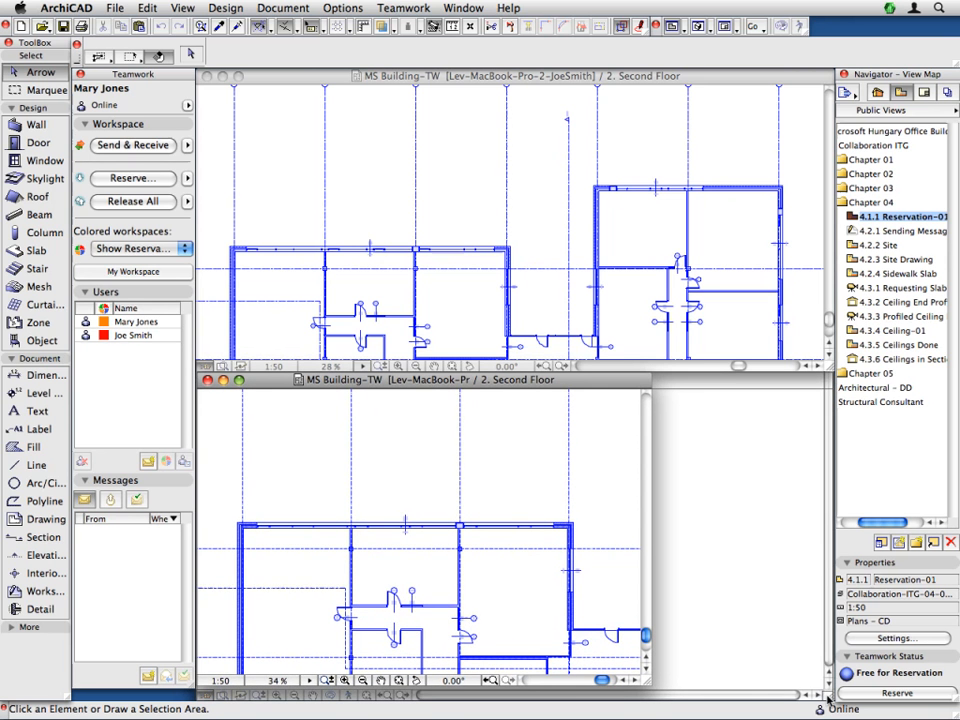
left_click(720, 655)
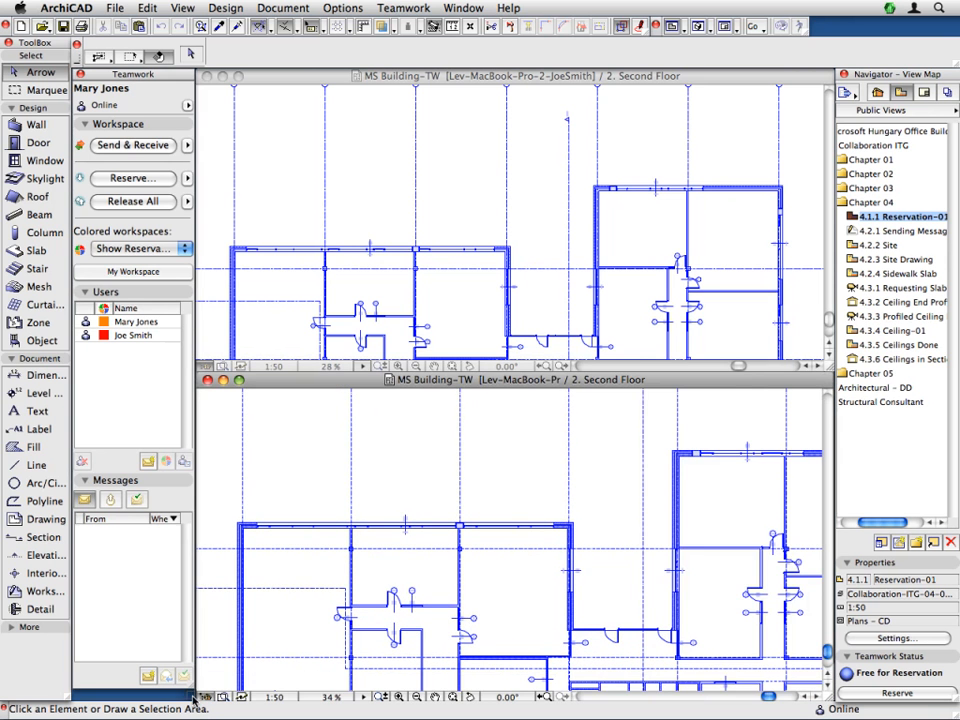
left_click_drag(193, 697, 193, 700)
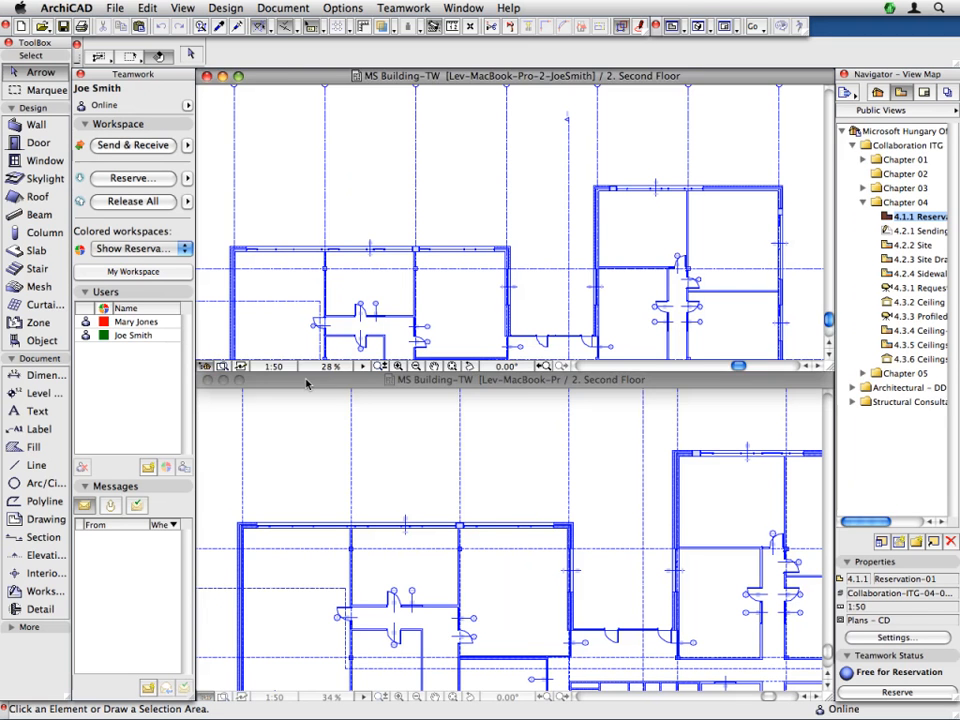
Step: Select all walls and all columns on the Second Floor plan in the first user's window and reserve them
left_click(306, 383)
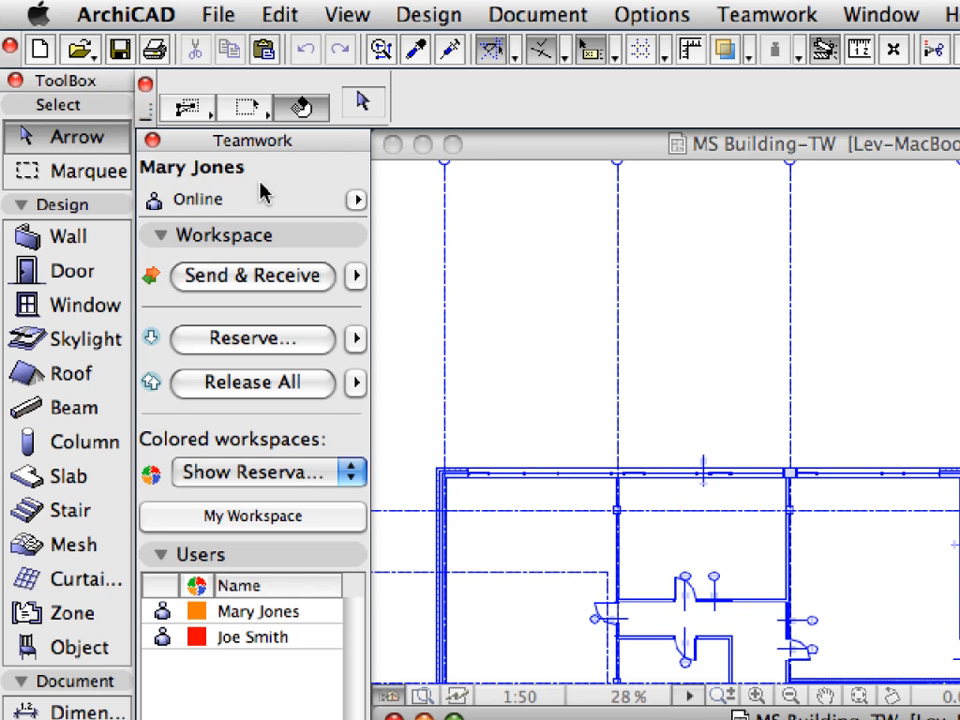
left_click(99, 248)
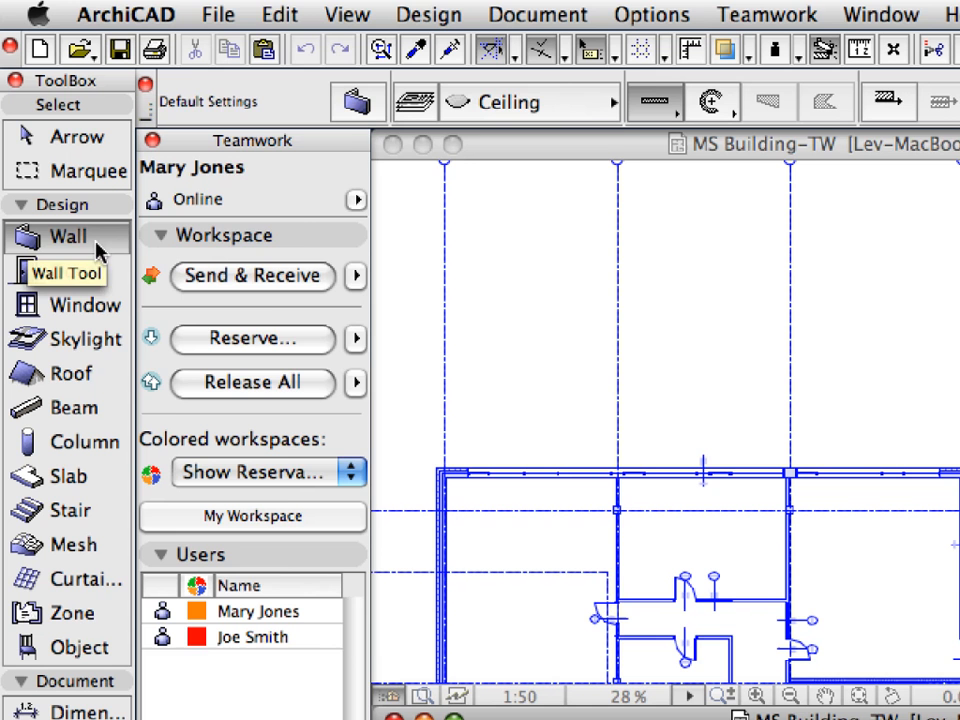
left_click(280, 16)
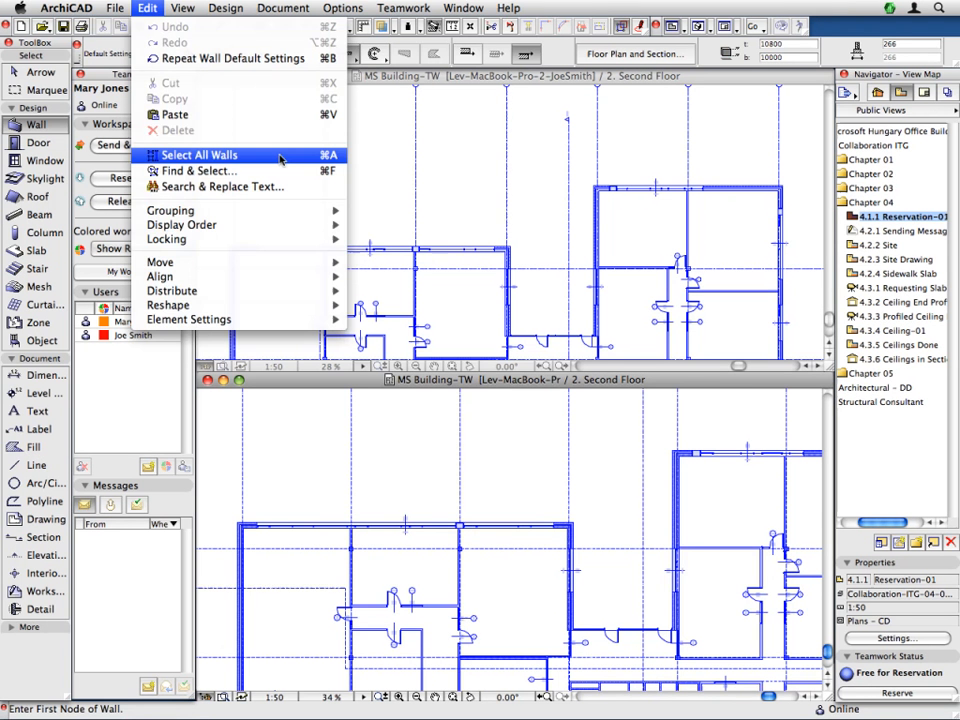
left_click(530, 294)
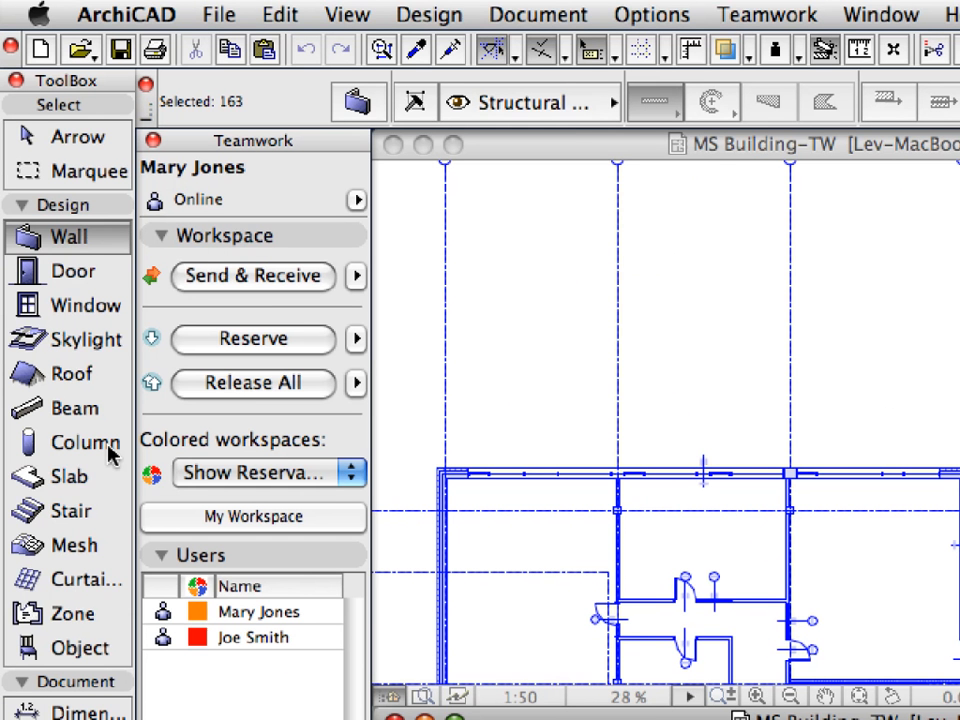
left_click(108, 448)
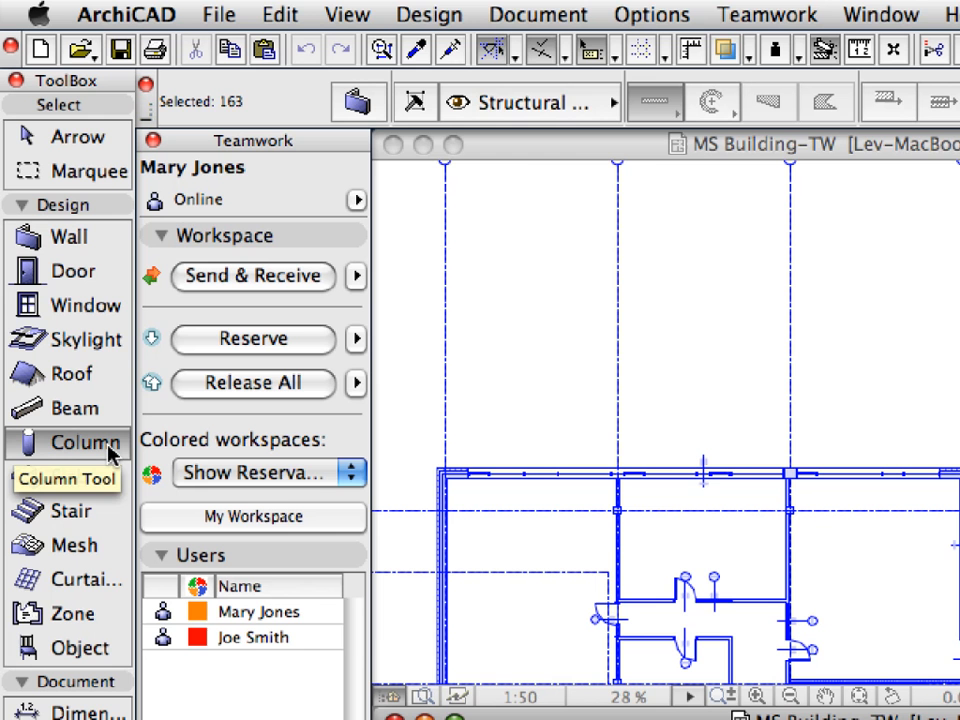
left_click(284, 14)
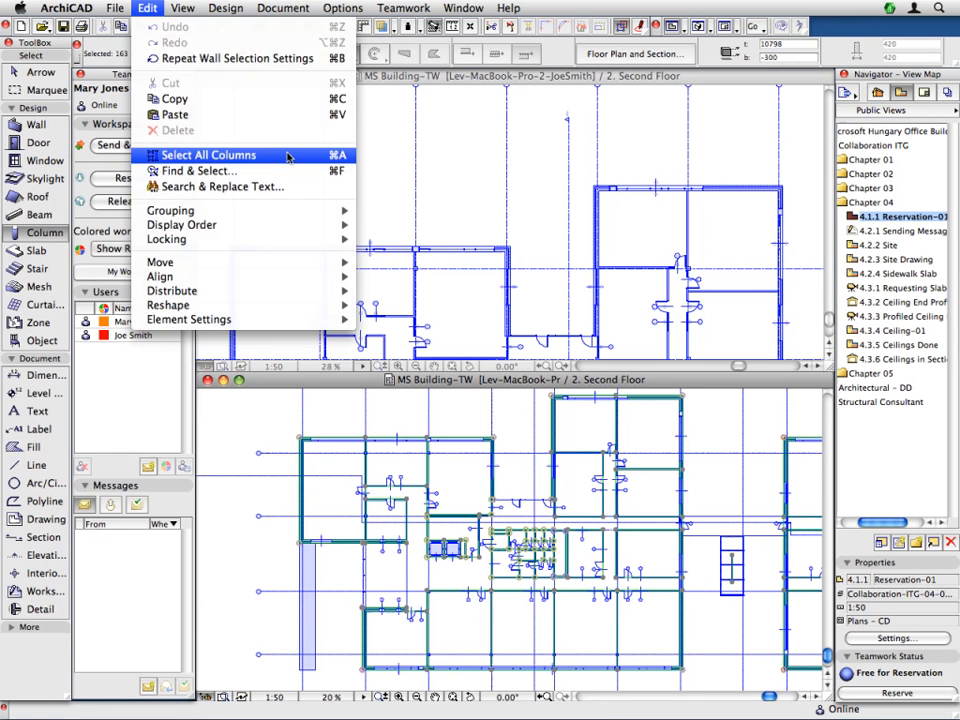
left_click(547, 297)
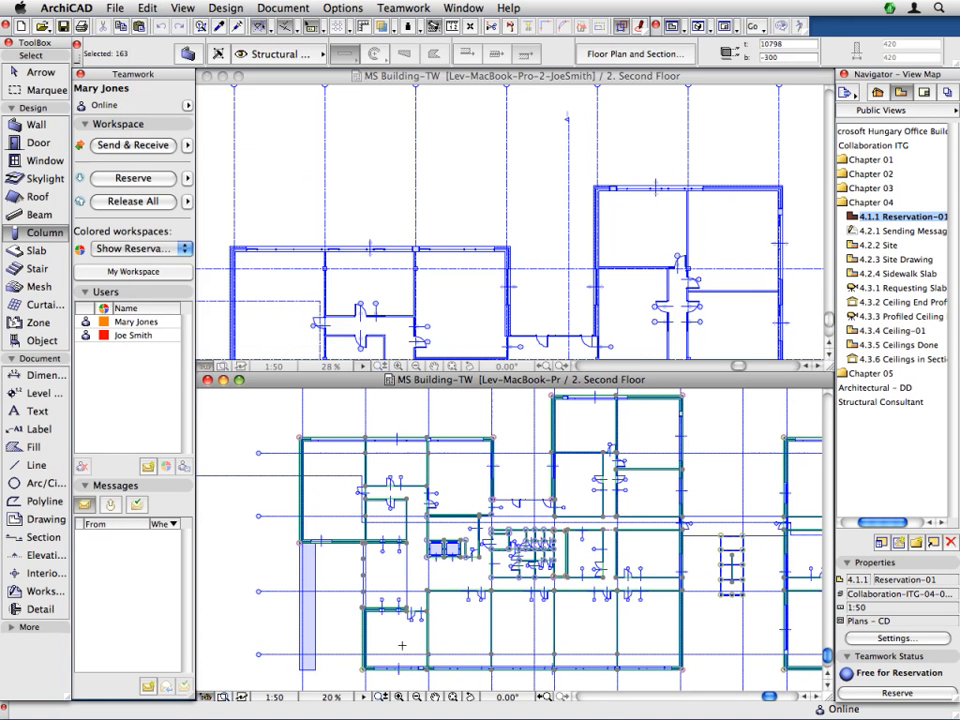
scroll(331, 450, "up", 4)
mouse_move(518, 342)
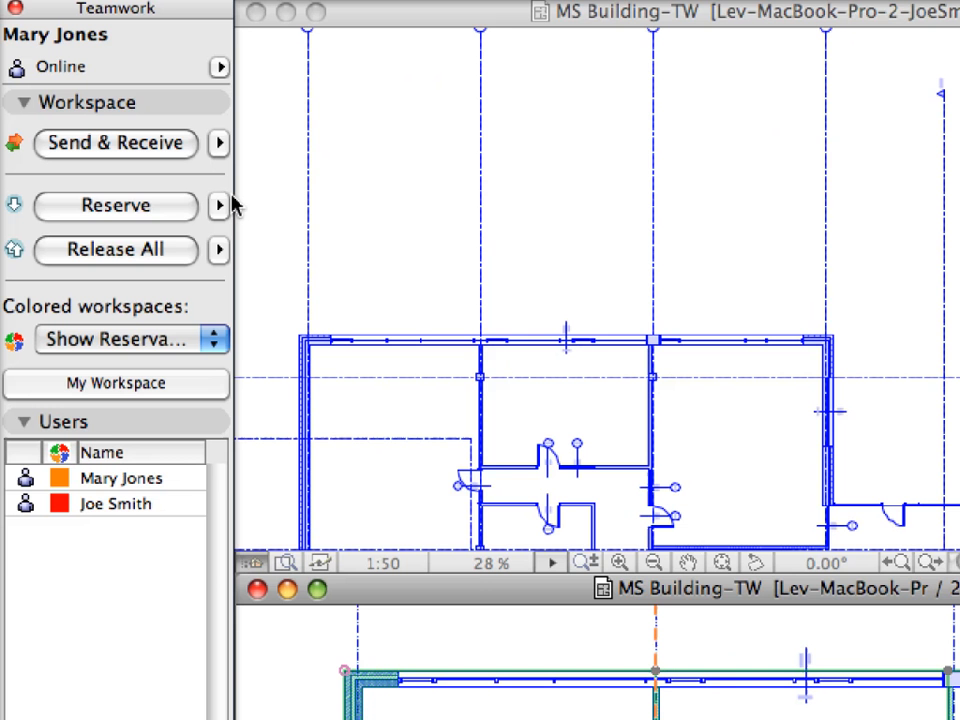
left_click(187, 215)
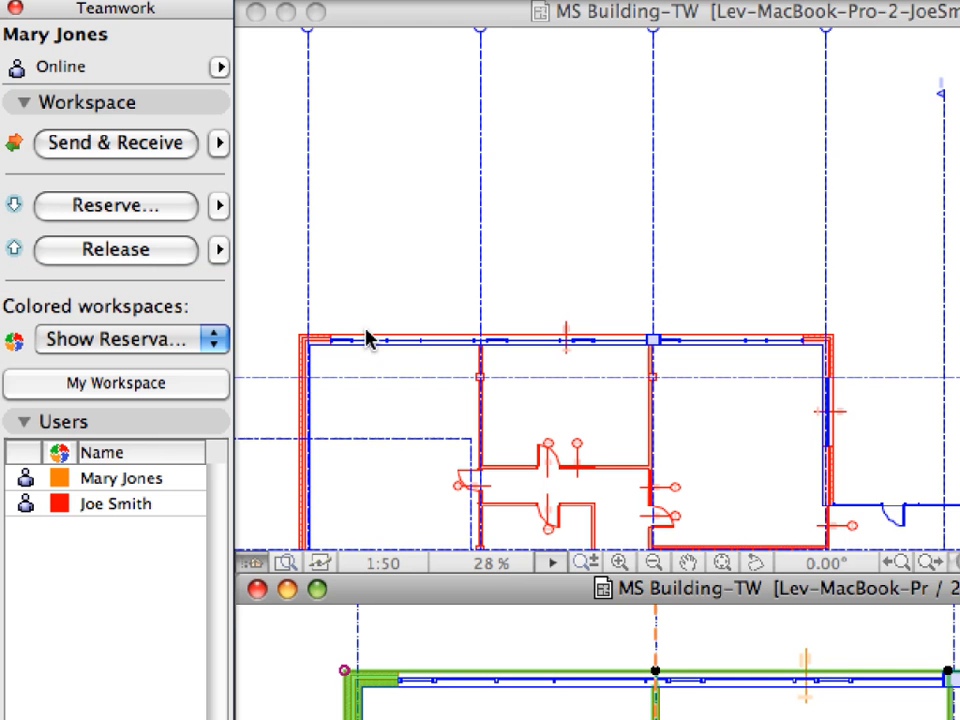
Step: Examine the reserved walls in the second user's window and clear the selection in the first user's window
left_click(374, 289)
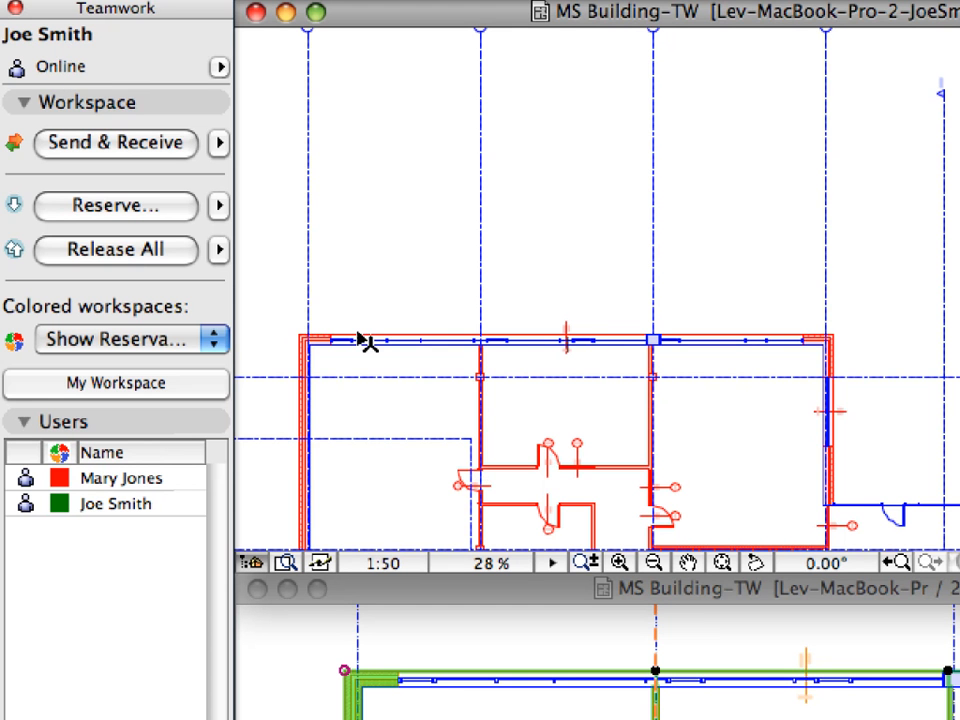
mouse_move(365, 340)
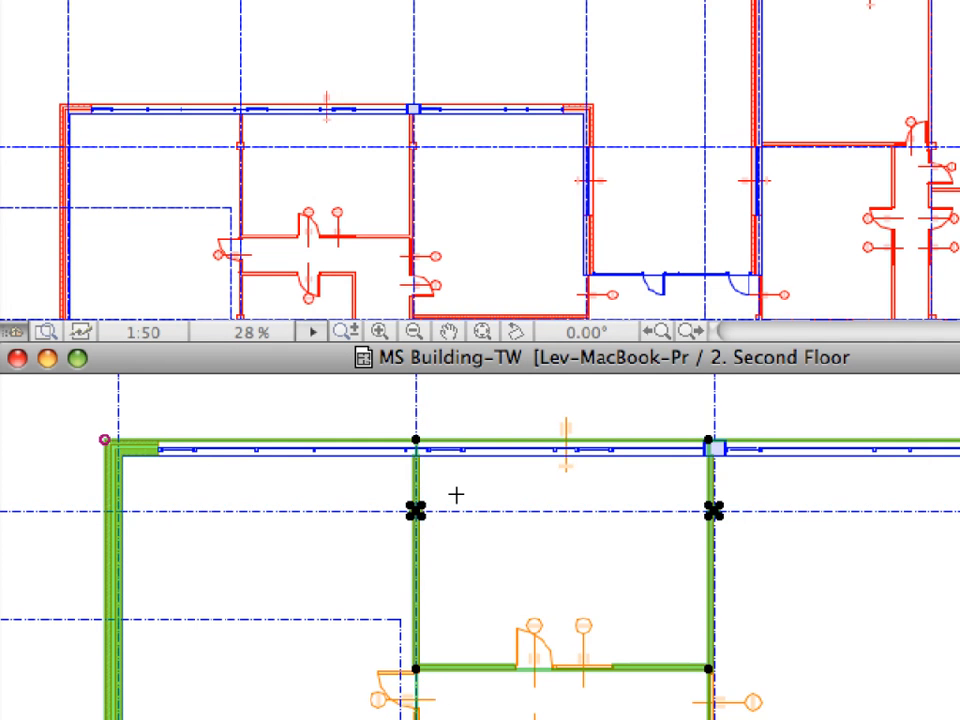
key("Escape")
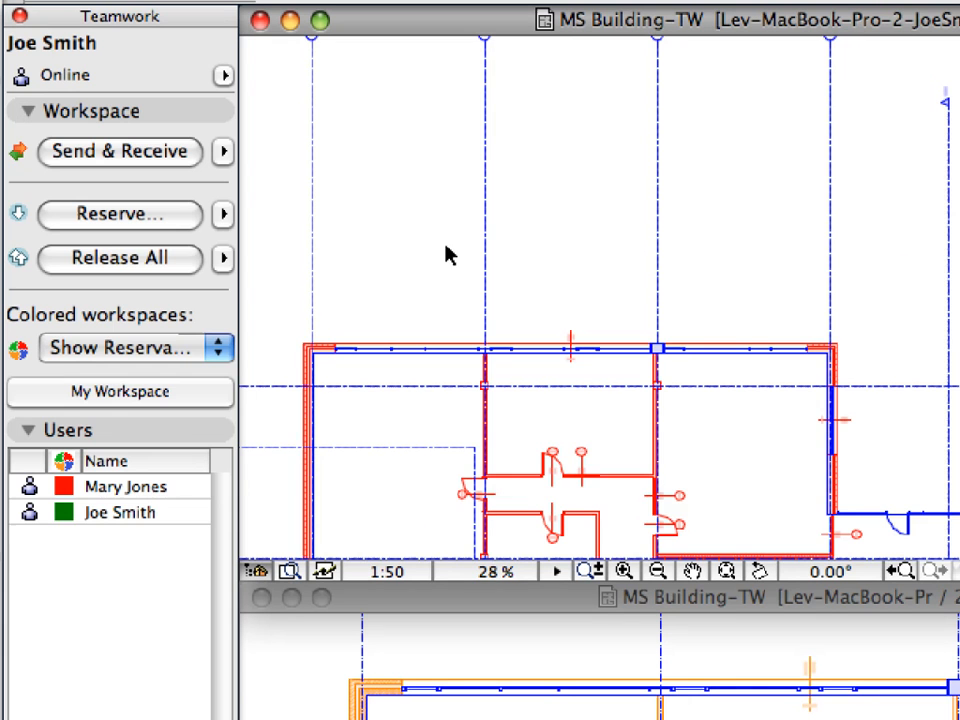
Step: Select all slabs on the Second Floor plan in the second user's window, reserve them and clear the selection
scroll(463, 310, "up", 2)
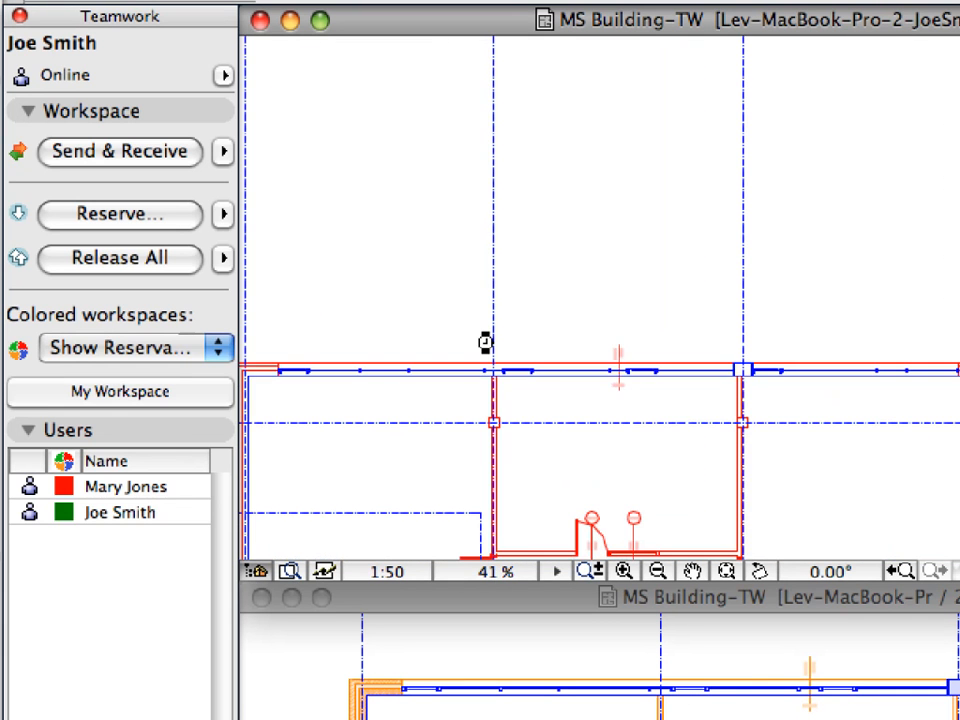
middle_click_drag(486, 339, 561, 146)
scroll(503, 143, "up", 1)
scroll(503, 143, "up", 2)
mouse_move(336, 311)
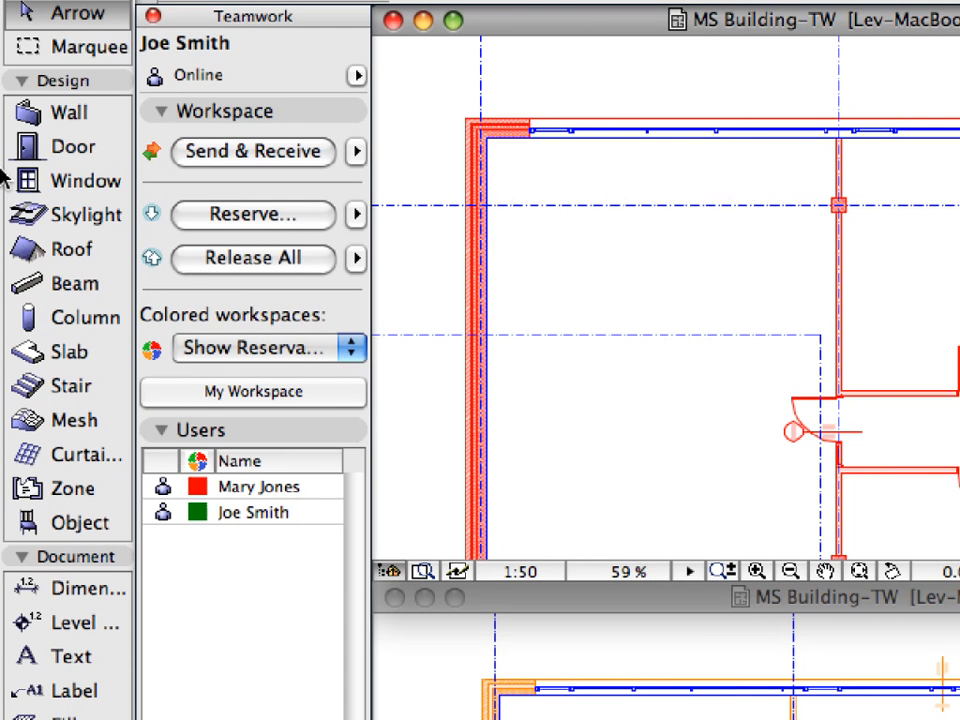
left_click(72, 354)
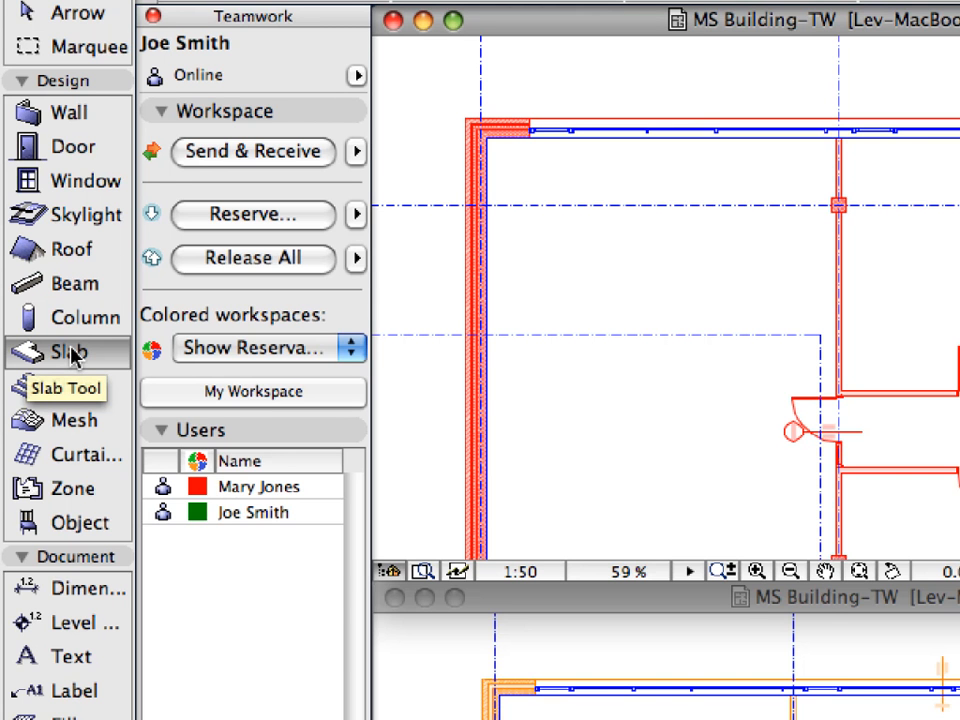
left_click(281, 13)
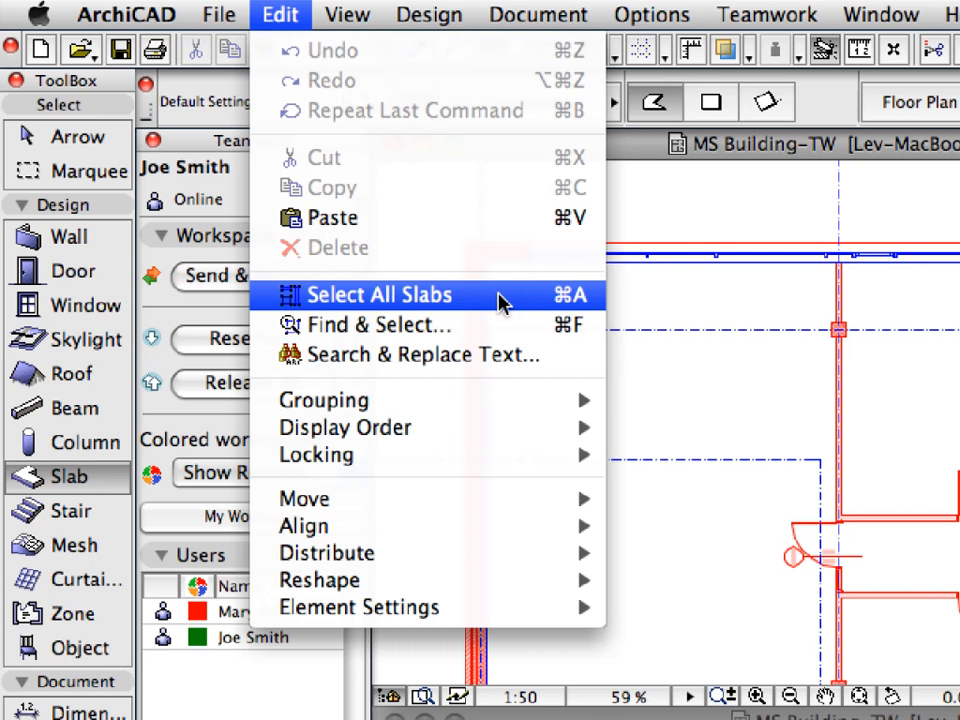
left_click(500, 300)
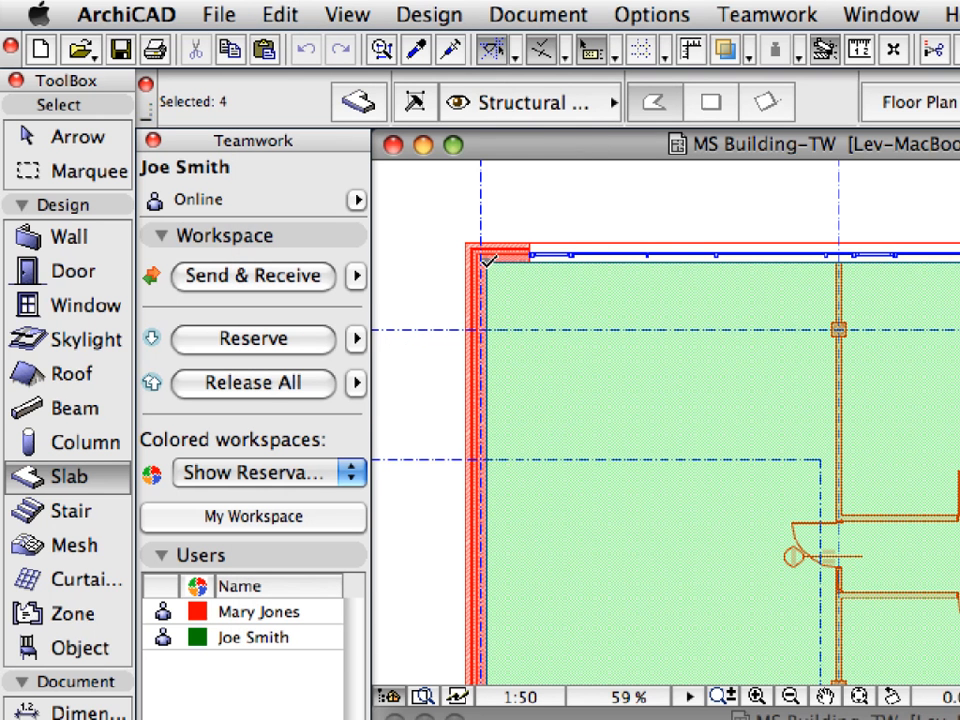
mouse_move(490, 271)
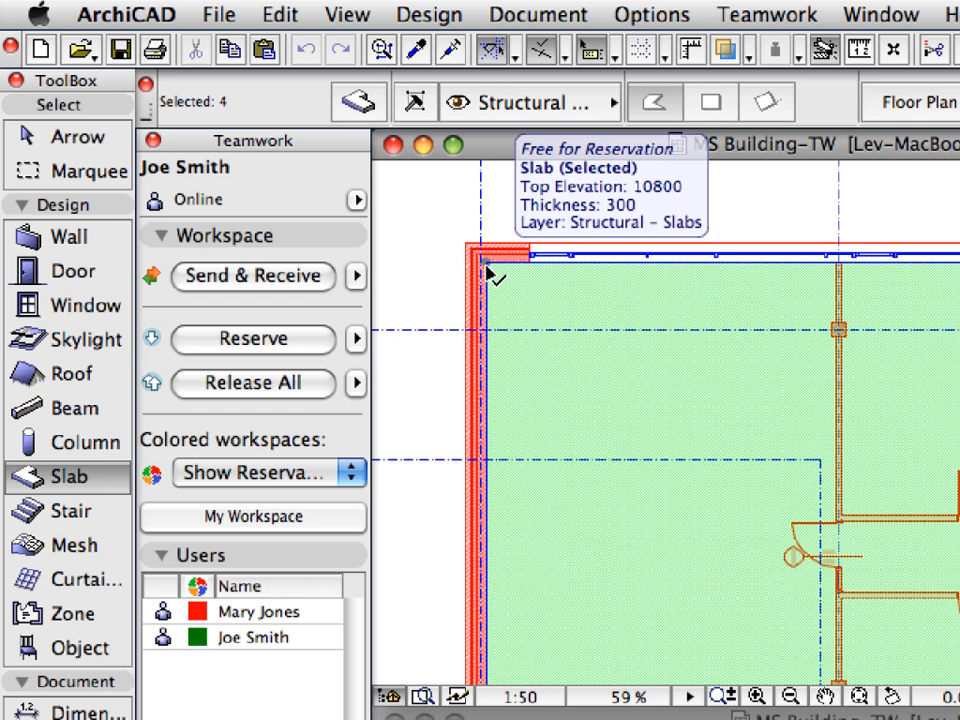
left_click(325, 345)
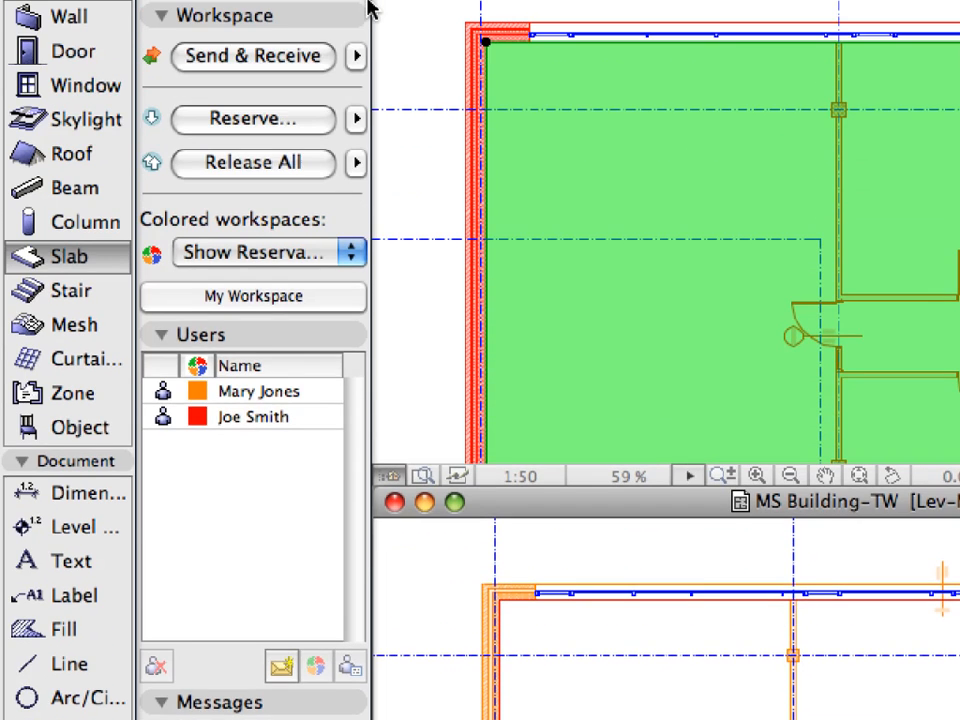
left_click(495, 21)
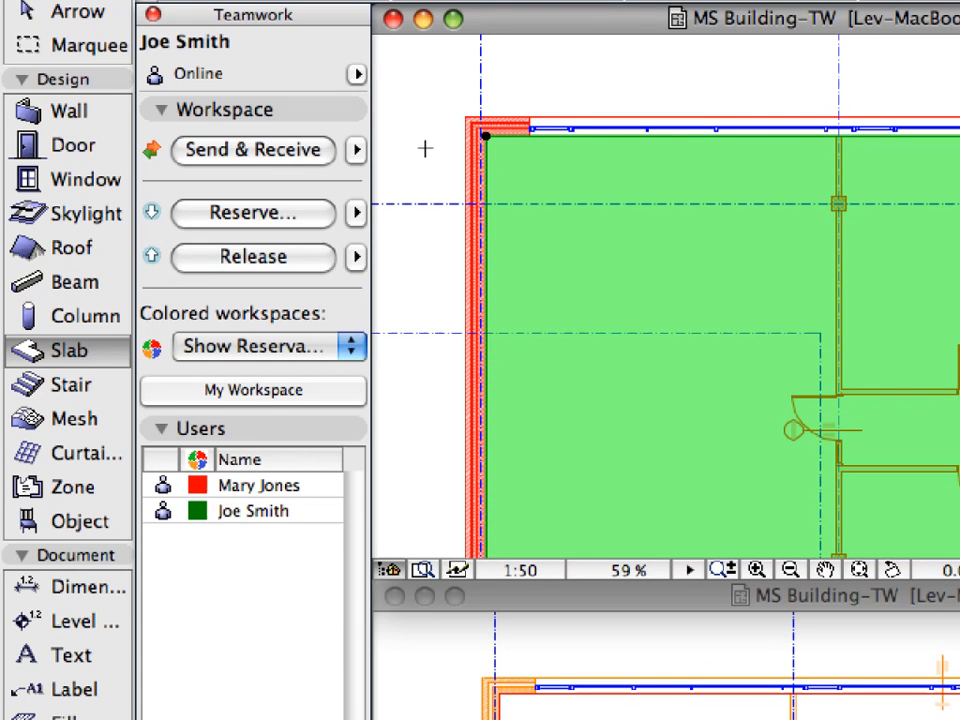
key("Escape")
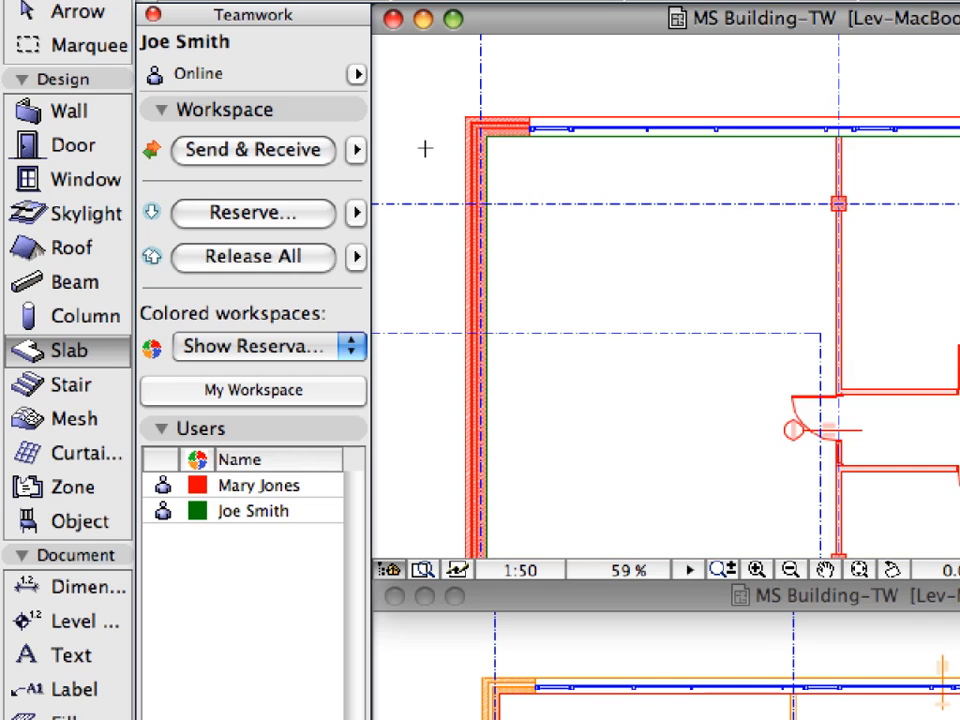